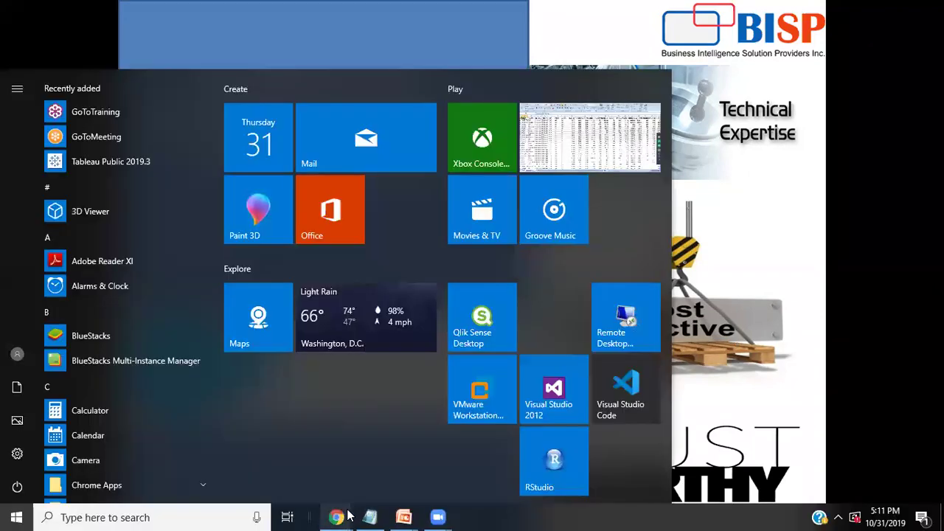
In Snowflake, re-expand SNOWFLAKE_SAMPLE_DATA and its TPCDS_SF100TCL schema to list tables including ITEM
left_click(305, 458)
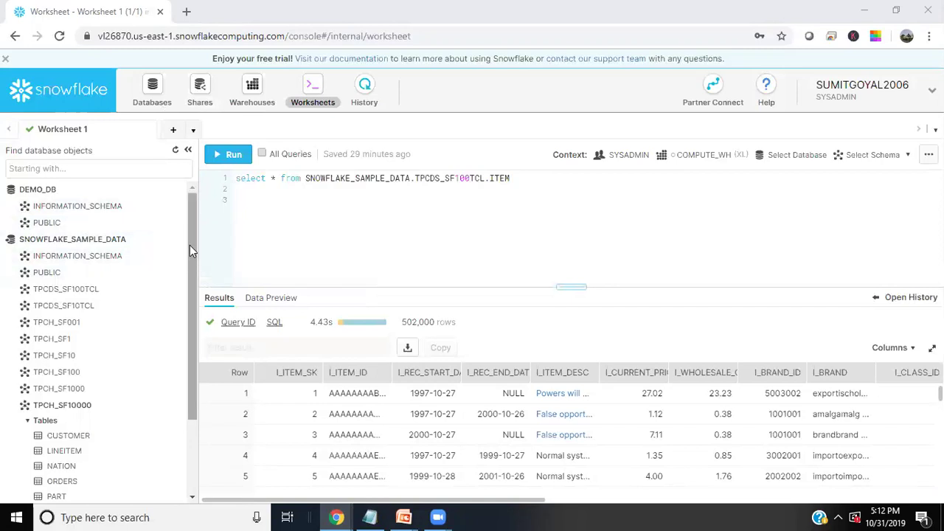
left_click(8, 243)
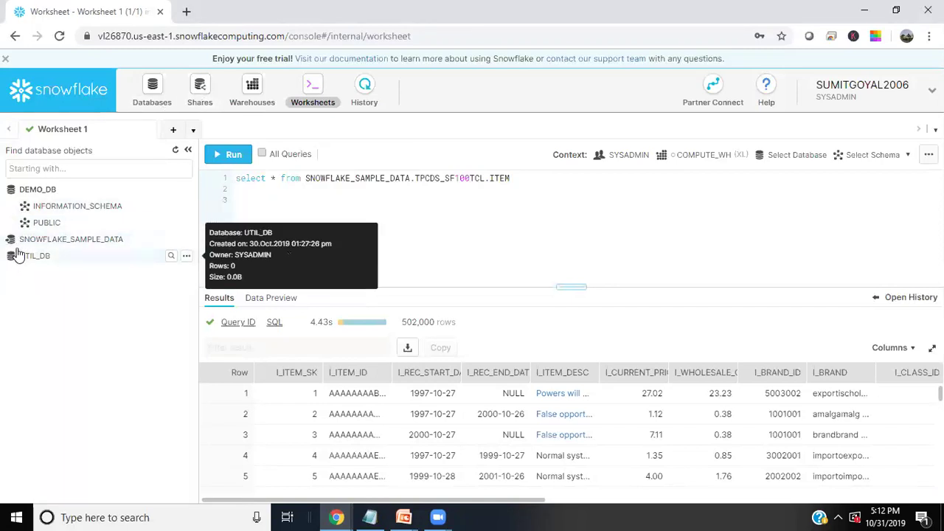
left_click(80, 240)
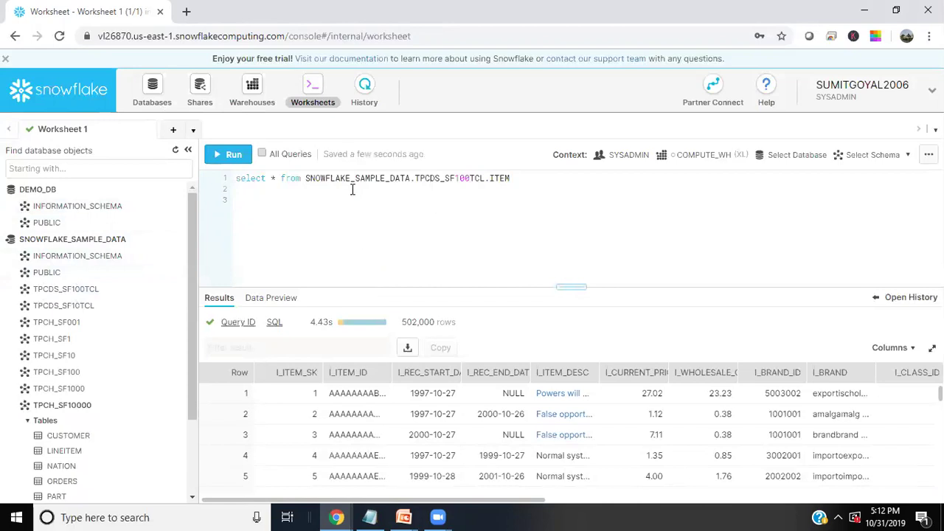
mouse_move(46, 294)
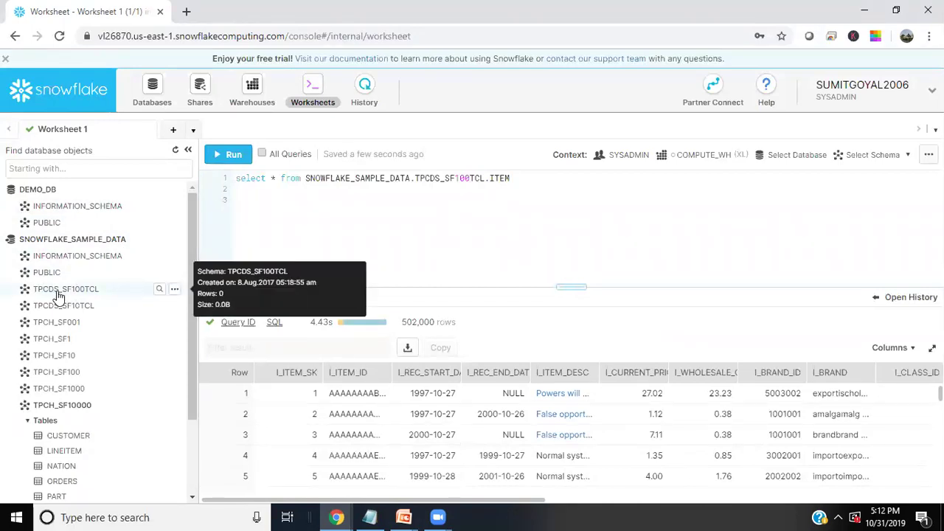
left_click(59, 296)
scroll(59, 302, "down", 3)
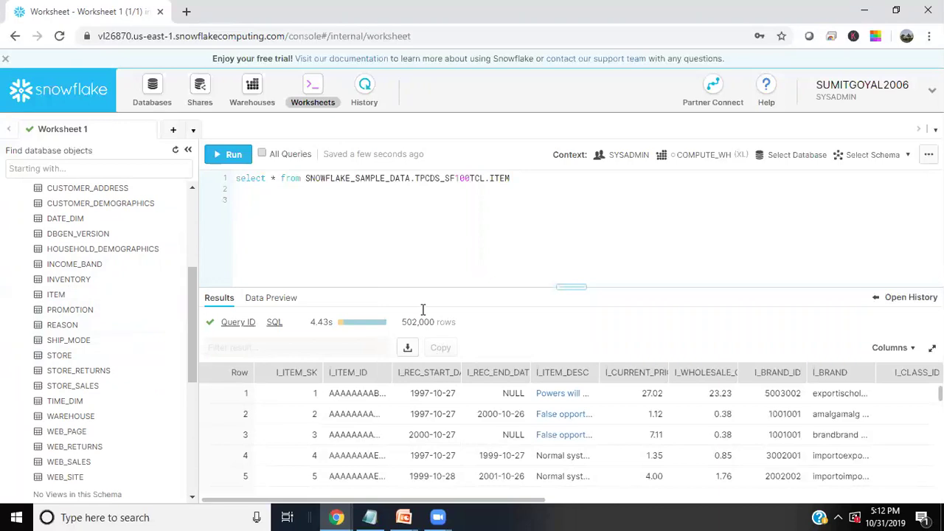
Select the ITEM query text and scroll through the 502,000-row results
double_click(516, 181)
left_click_drag(364, 182, 221, 180)
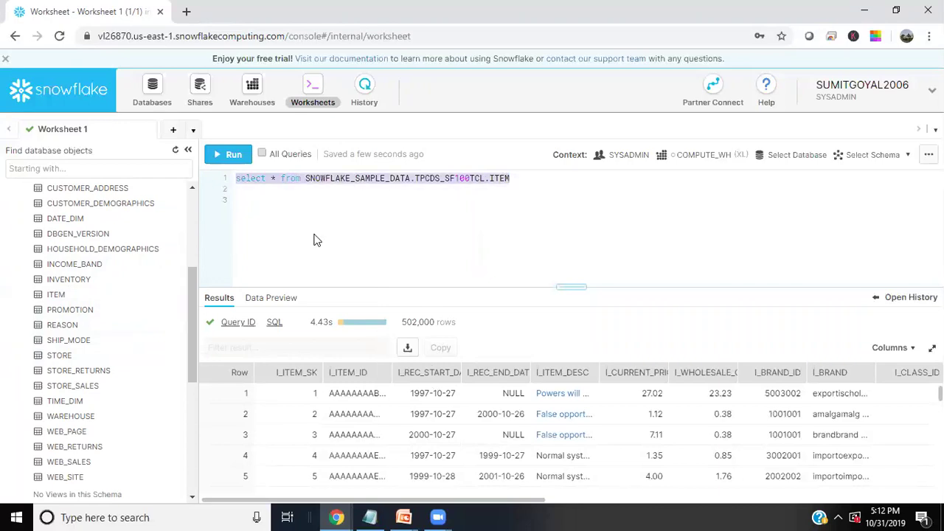
scroll(404, 435, "down", 6)
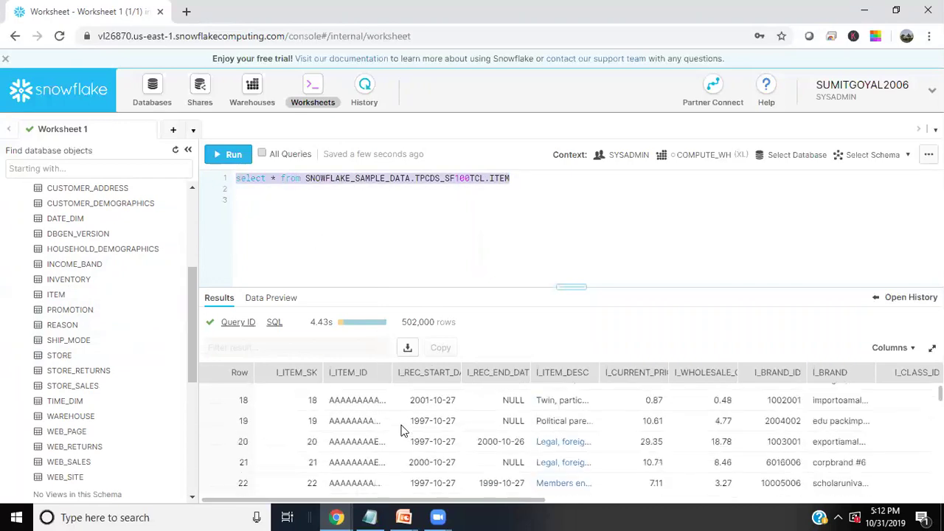
scroll(405, 442, "down", 13)
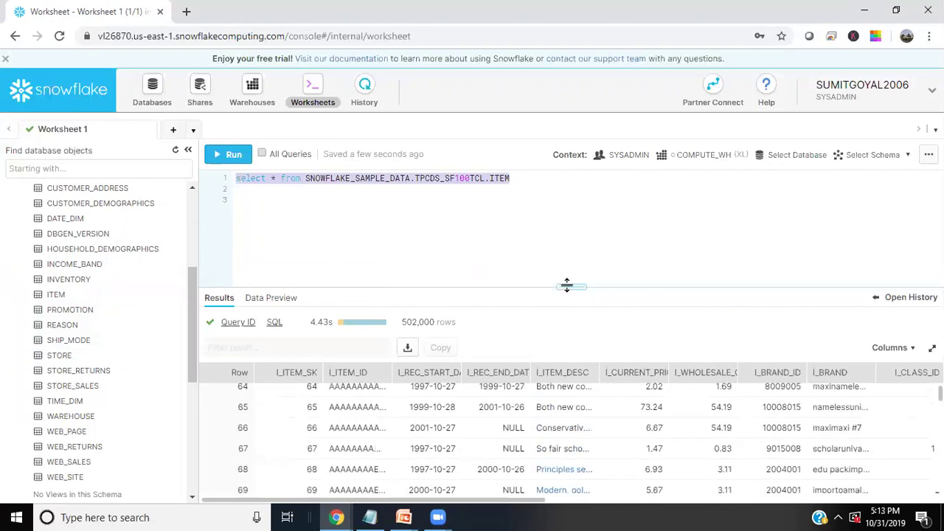
Resize the results pane for more rows and inspect the 4.43s query duration
left_click_drag(566, 286, 571, 218)
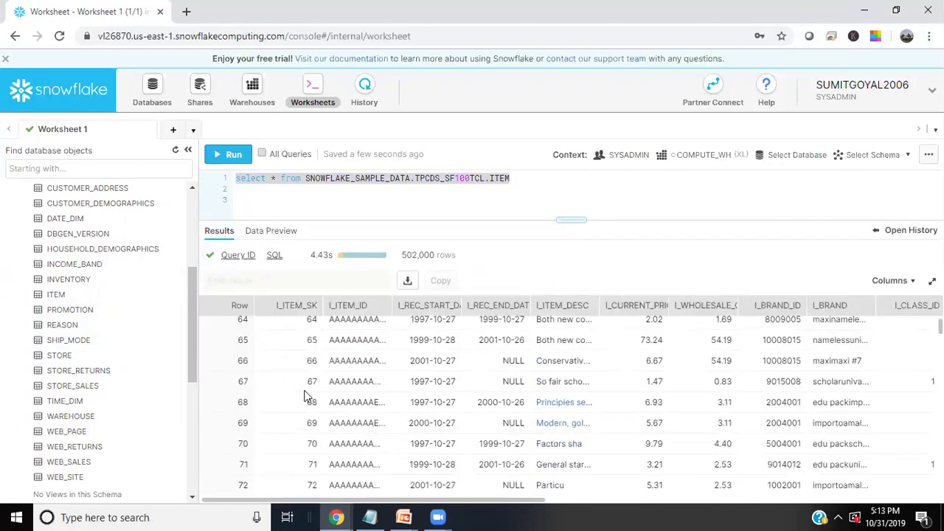
mouse_move(315, 255)
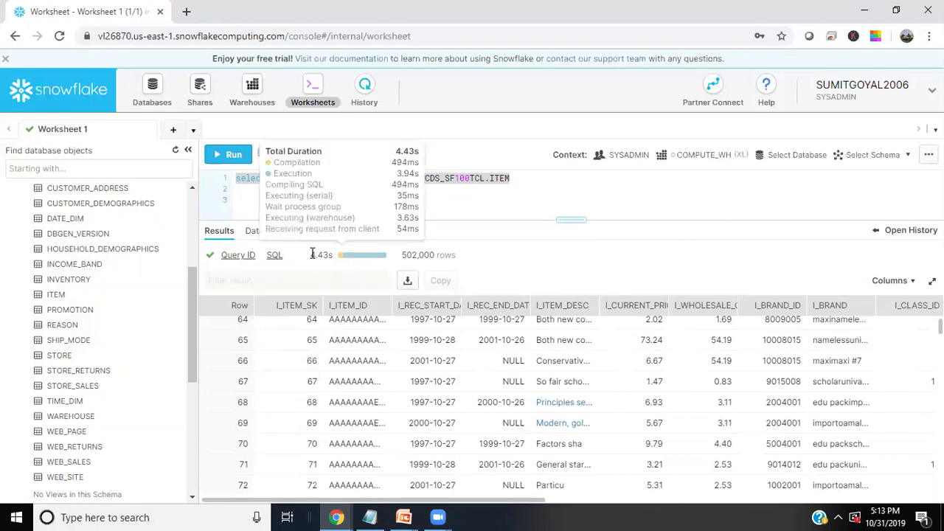
left_click_drag(312, 253, 336, 260)
left_click(607, 190)
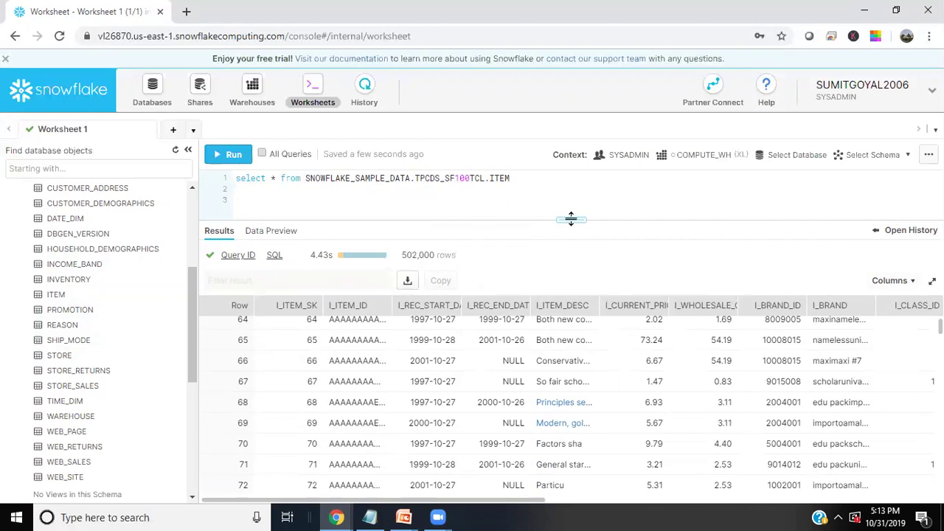
left_click_drag(568, 218, 563, 267)
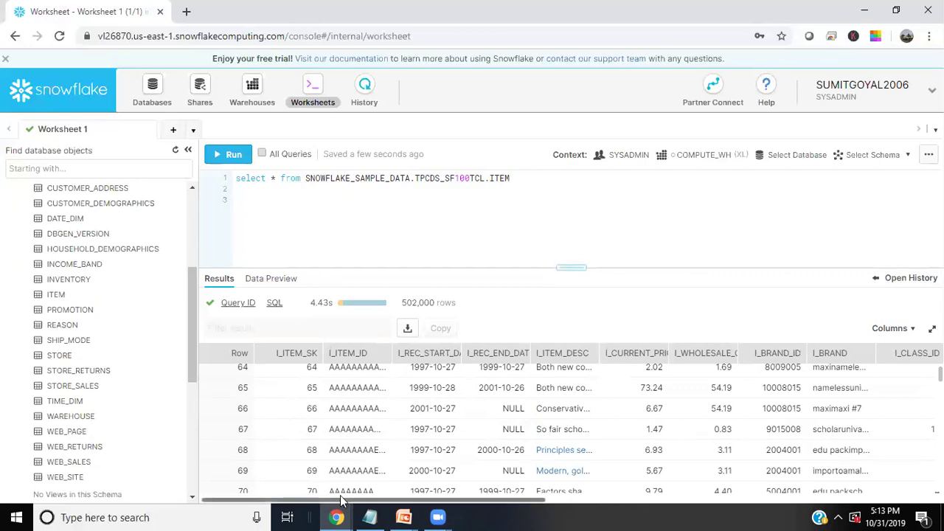
Switch to the Salesforce Data Manager window and go to Setup
left_click(337, 517)
left_click(207, 452)
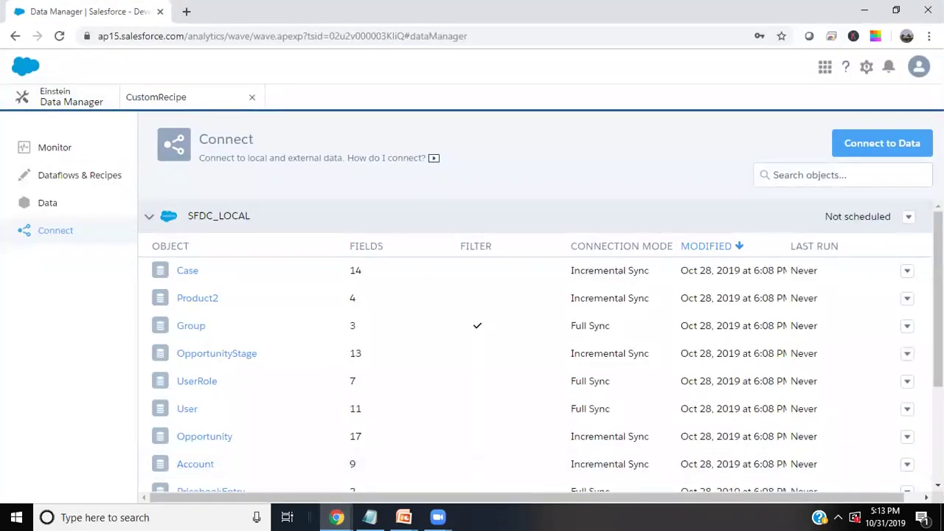
left_click(866, 72)
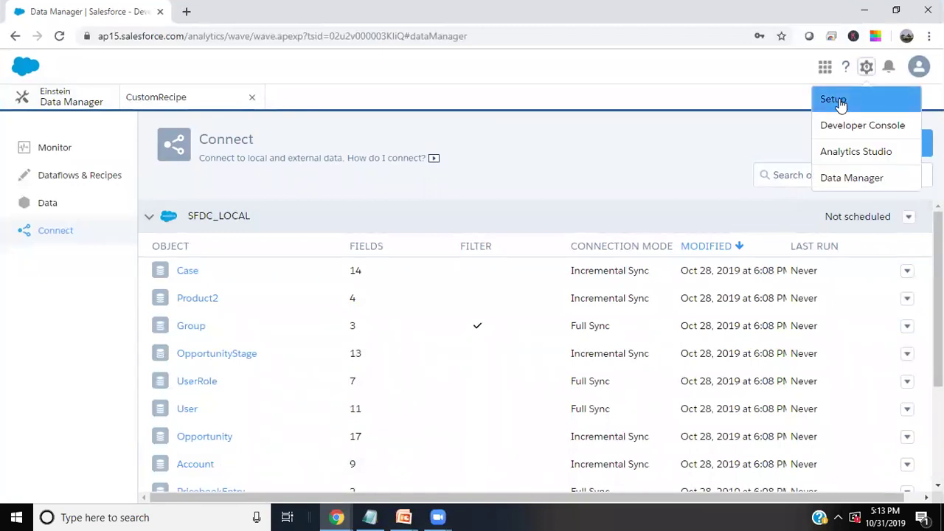
left_click(837, 99)
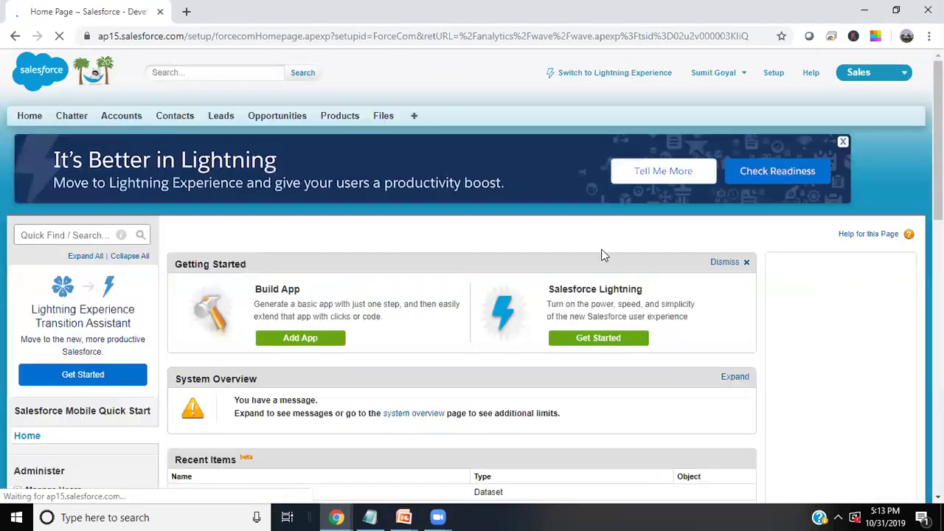
Find Analytics Settings via 'analy', confirm Data Sync and Connections is enabled, then go to Analytics Studio
left_click(83, 236)
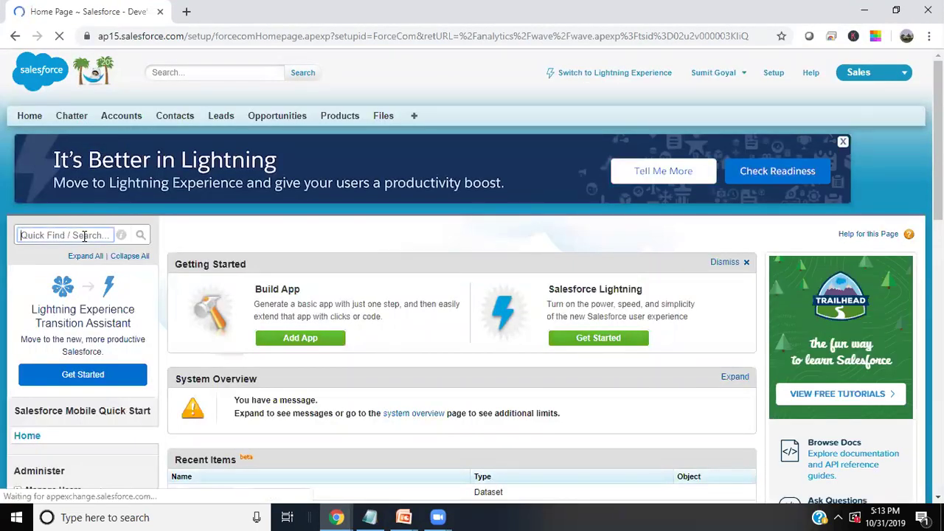
type("analy")
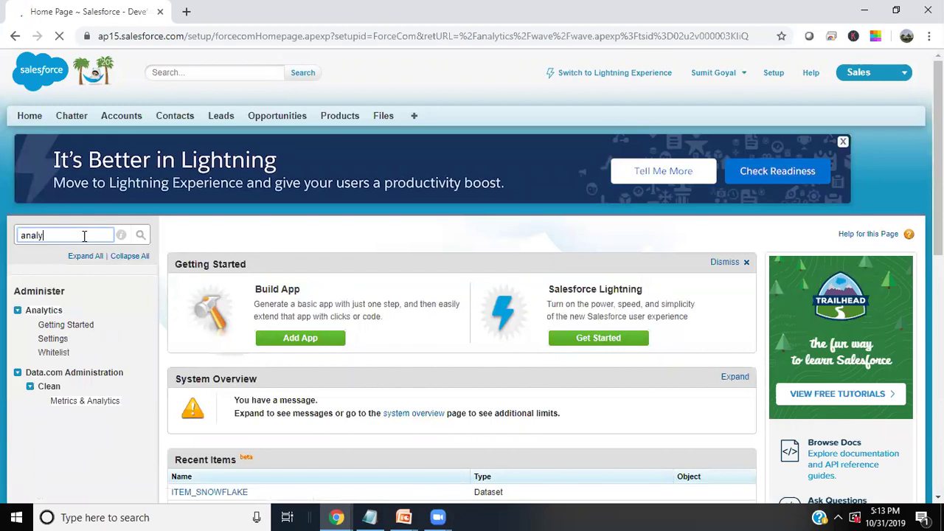
left_click(54, 341)
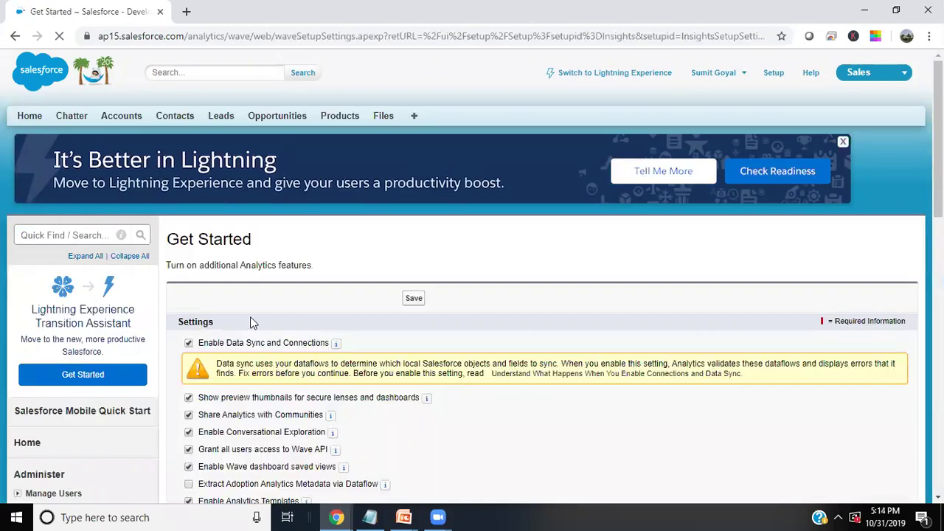
scroll(267, 310, "down", 4)
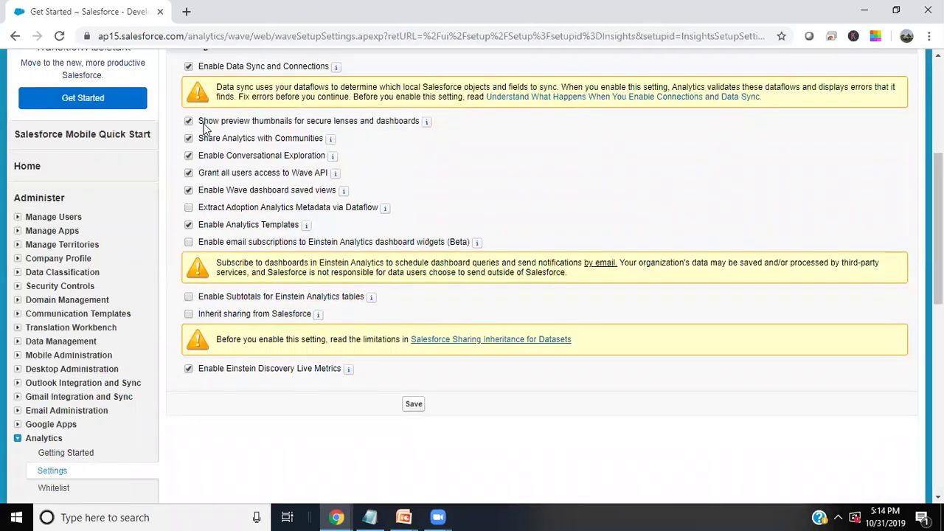
scroll(276, 208, "up", 2)
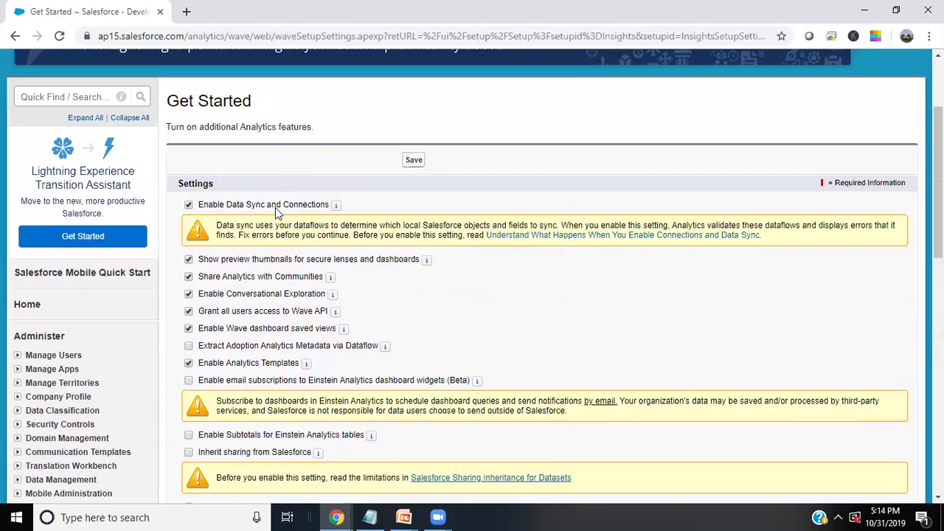
mouse_move(335, 206)
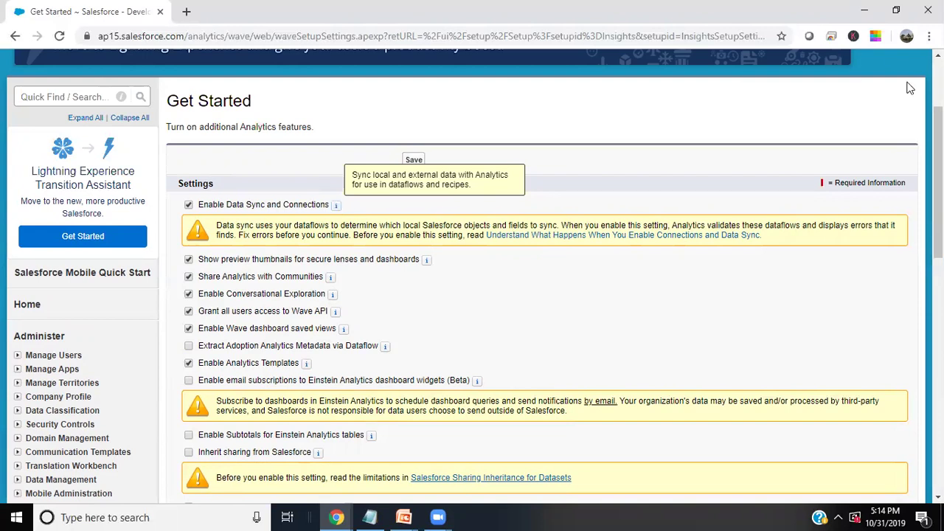
scroll(885, 165, "up", 3)
left_click(871, 74)
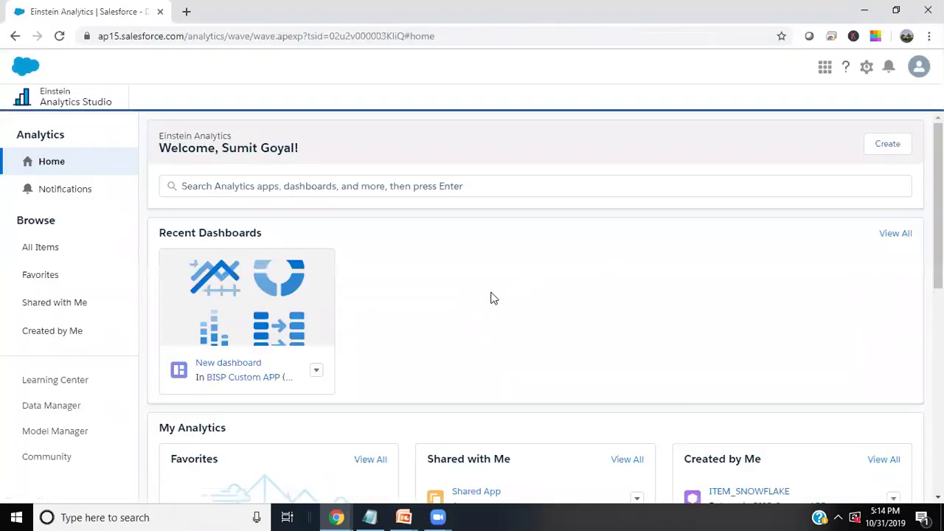
Start a new dataset with Create > Dataset and choose External Data as its source
scroll(487, 303, "down", 2)
scroll(487, 293, "up", 2)
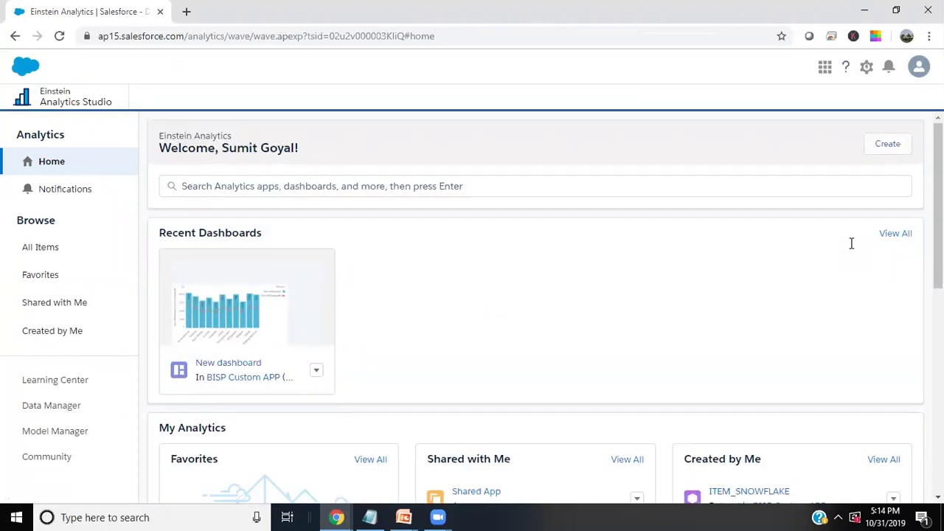
left_click(888, 144)
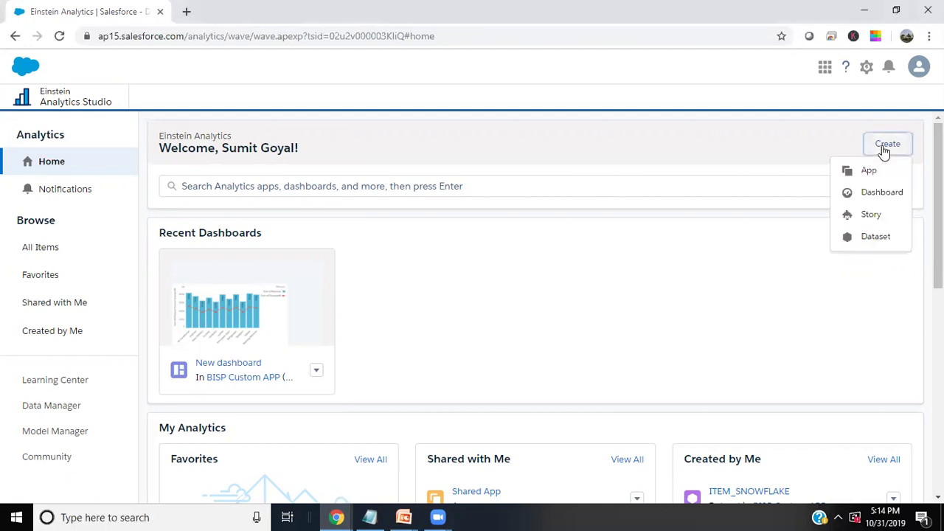
left_click(876, 238)
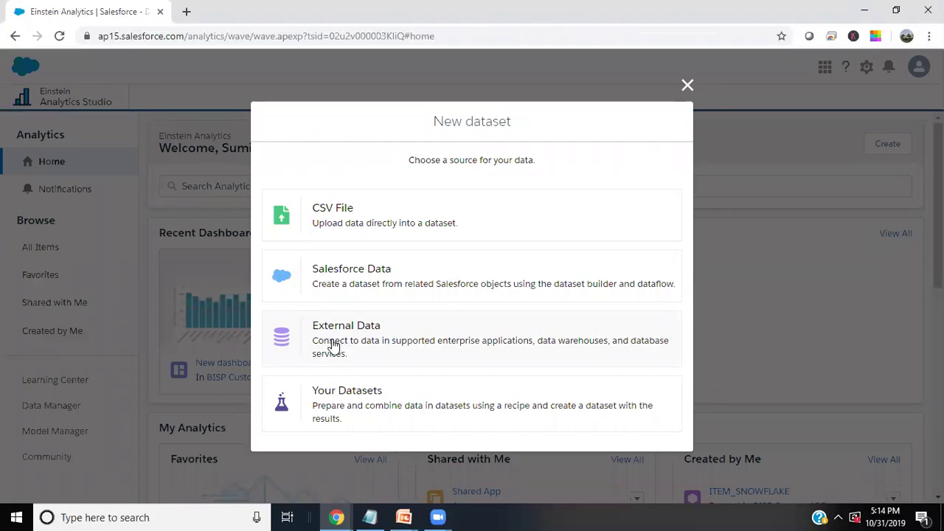
left_click(333, 345)
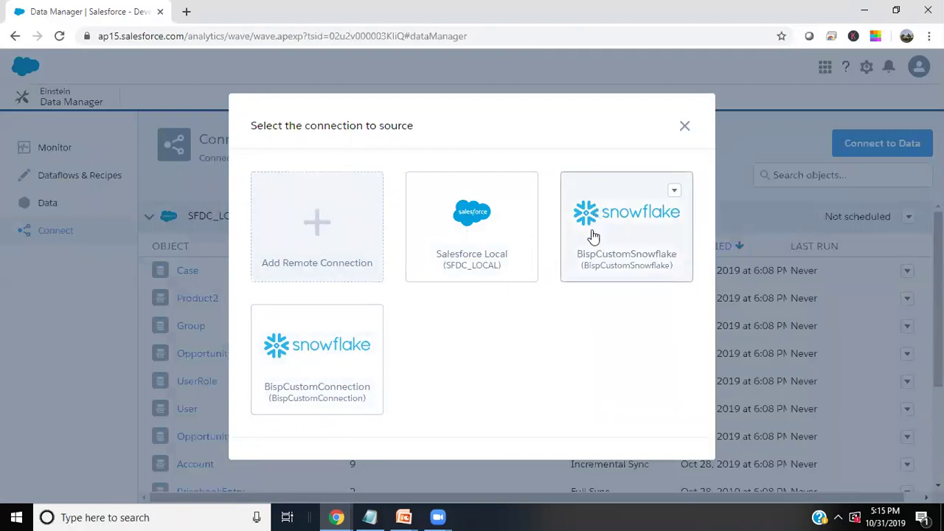
Add a remote connection using the Snowflake Computing Connector
left_click(314, 231)
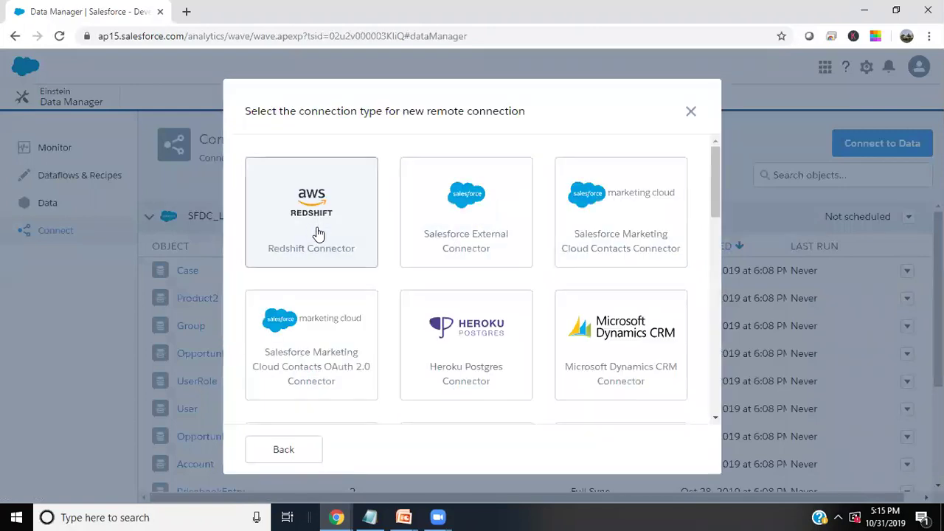
scroll(511, 271, "down", 5)
scroll(511, 272, "down", 4)
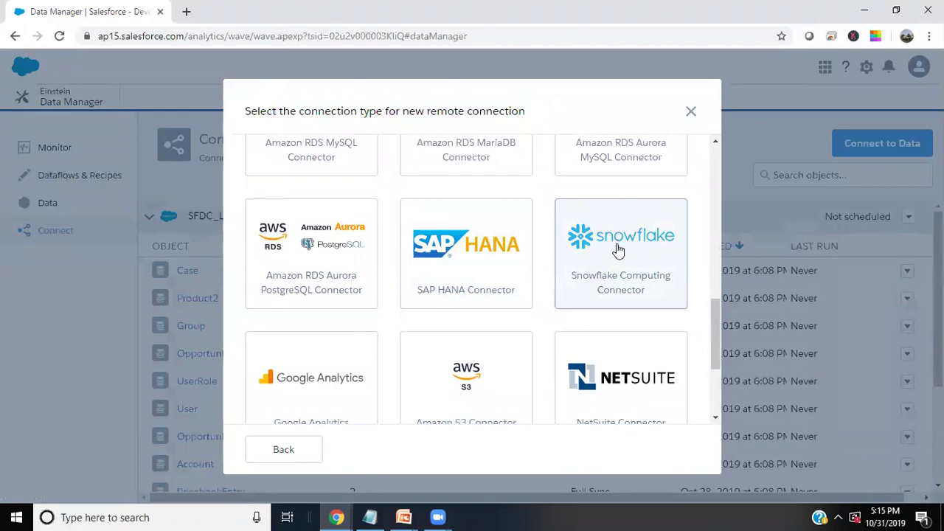
left_click(618, 251)
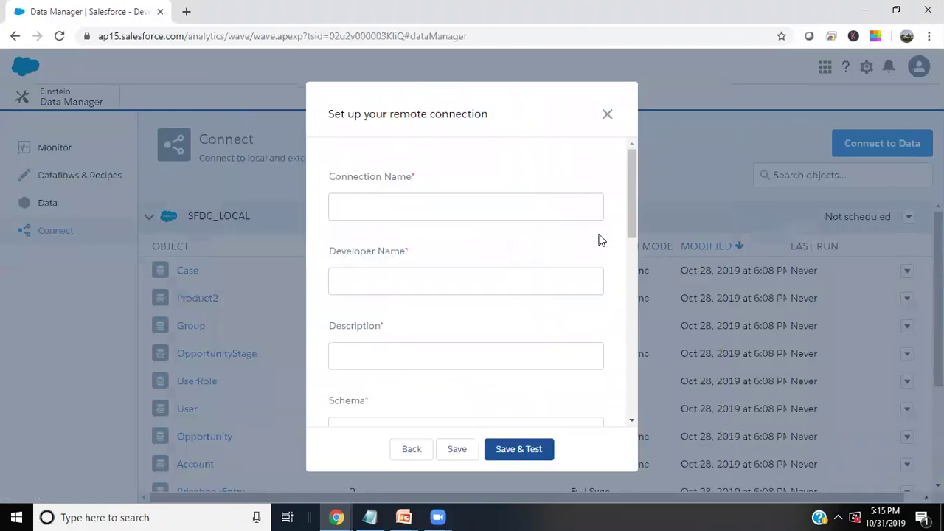
Name the connection 'My Custom Connection' with developer name 'MyCustomConnection'
left_click(424, 209)
type("MyCustom")
key("BackSpace")
key("BackSpace")
key("BackSpace")
type("Custom Connection")
left_click_drag(441, 207, 321, 205)
key("ctrl+c")
left_click(385, 282)
key("ctrl+v")
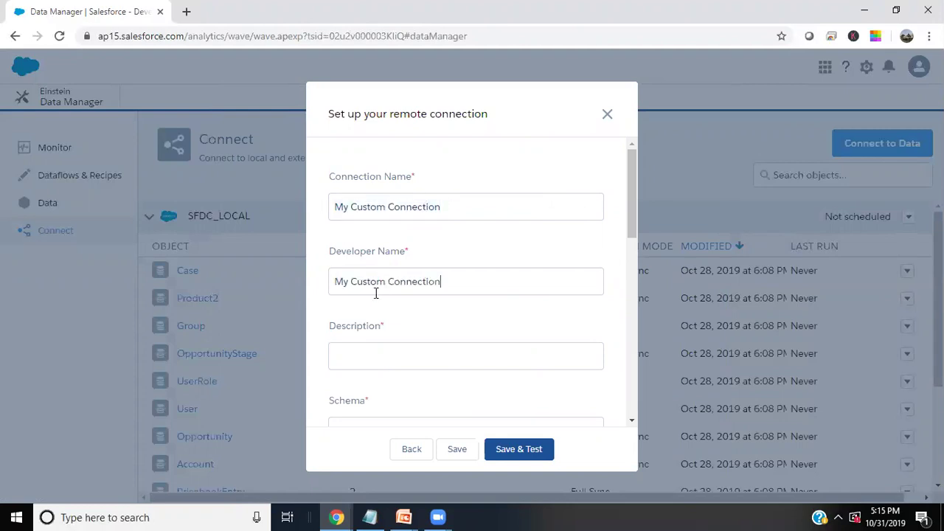
left_click(354, 282)
key("BackSpace")
Enter the description 'Custom Connection with Snowflake'
key("BackSpace")
left_click(389, 362)
type("Custom")
key("BackSpace")
key("BackSpace")
key("BackSpace")
key("BackSpace")
key("BackSpace")
type("ust")
key("BackSpace")
type("sto")
key("BackSpace")
type("om Connection  with Snowflake")
scroll(389, 363, "down", 3)
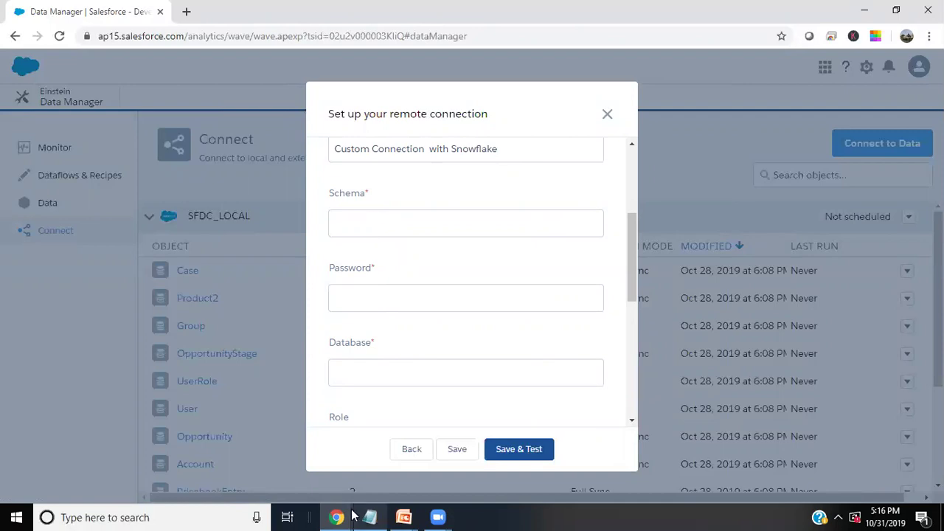
In the Snowflake ITEM query, select the schema name TPCDS_SF100TCL to copy it
mouse_move(340, 516)
left_click(325, 468)
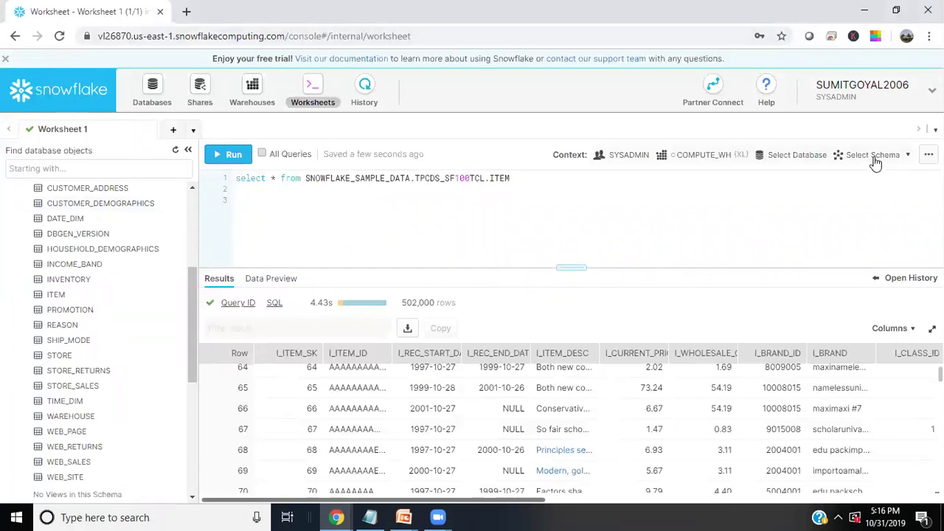
scroll(87, 301, "up", 2)
scroll(88, 301, "up", 2)
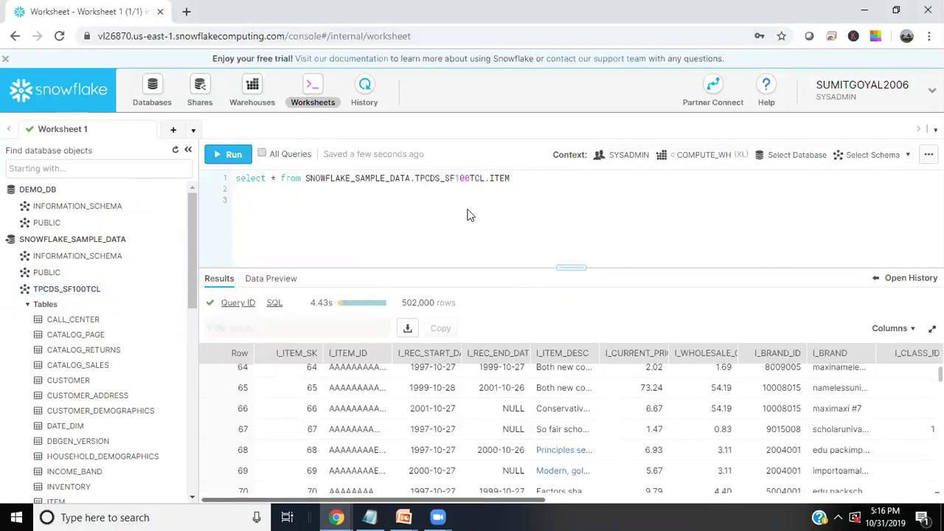
left_click_drag(440, 179, 484, 181)
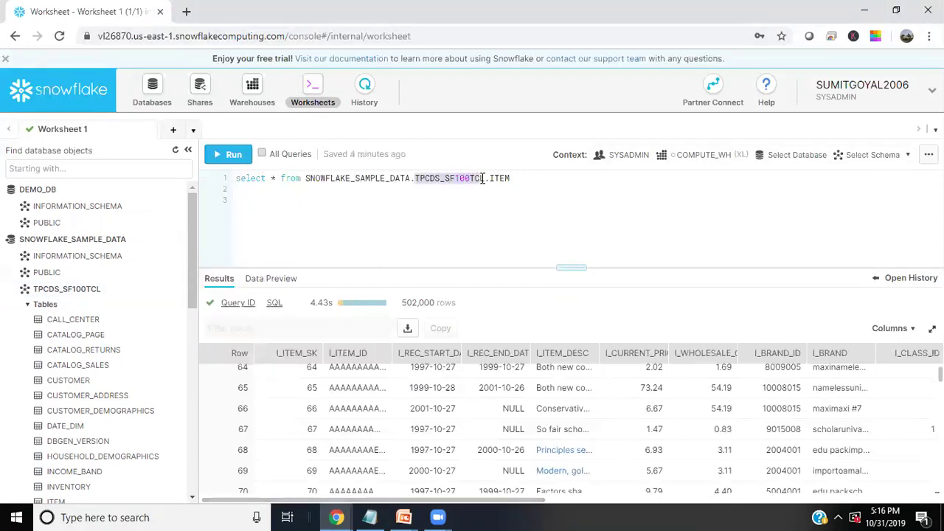
left_click(434, 194)
left_click_drag(414, 179, 487, 180)
key("ctrl+c")
Paste TPCDS_SF100TCL into the connection's Schema field
mouse_move(337, 517)
left_click(248, 458)
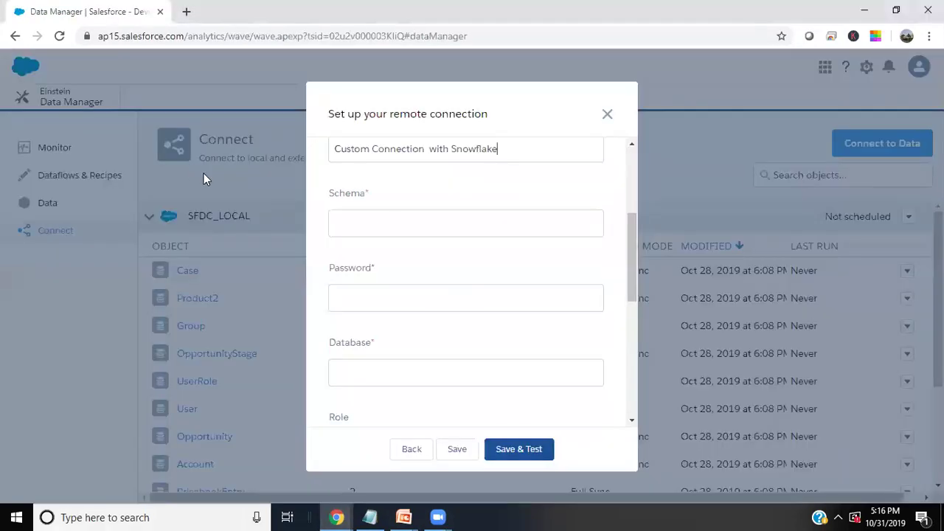
key("ctrl+v")
scroll(381, 318, "up", 3)
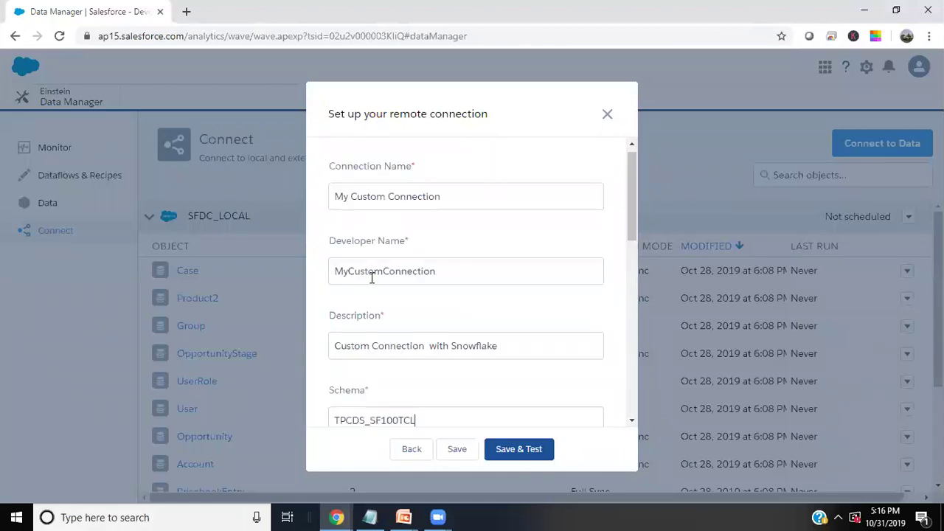
scroll(402, 381, "down", 3)
left_click(335, 212)
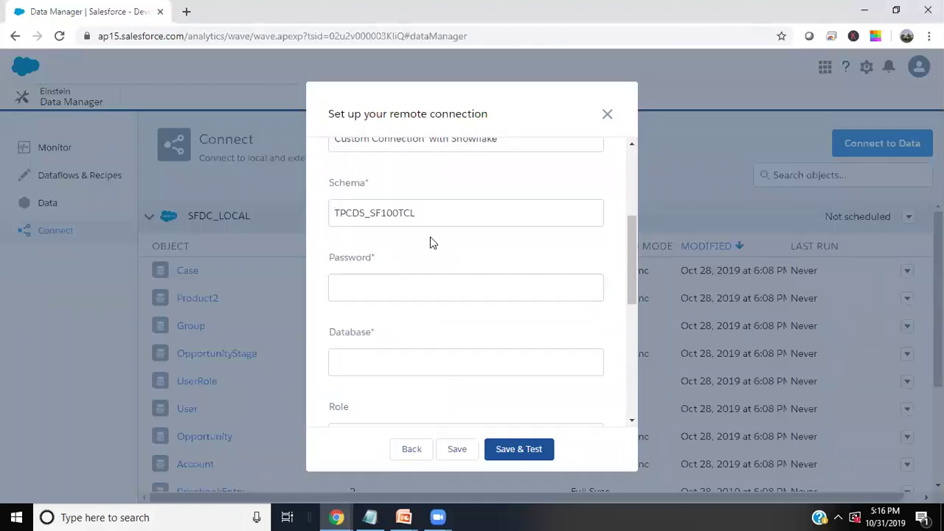
Enter the Snowflake account password, retyping it after a mistake
left_click(402, 293)
scroll(401, 293, "up", 2)
type("***********")
scroll(436, 317, "down", 1)
scroll(435, 317, "down", 3)
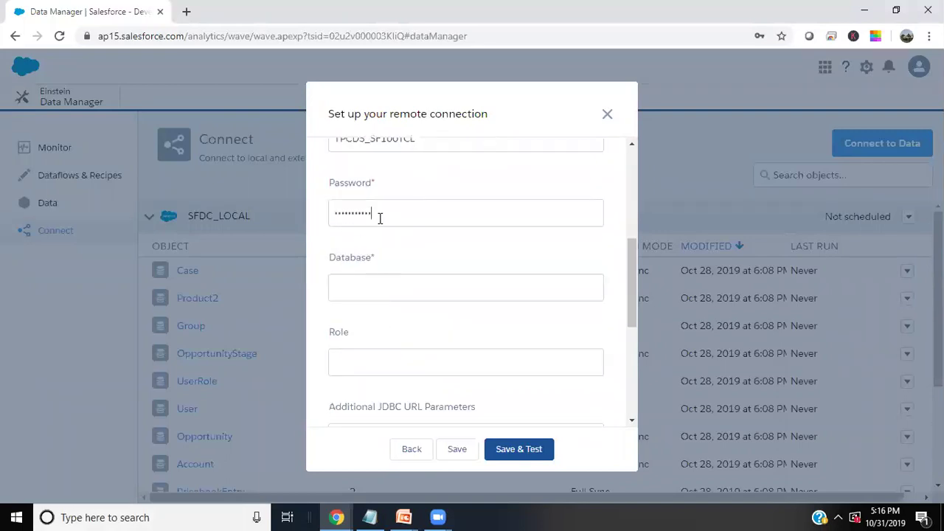
left_click_drag(379, 215, 282, 217)
key("BackSpace")
scroll(282, 217, "up", 3)
type("*****")
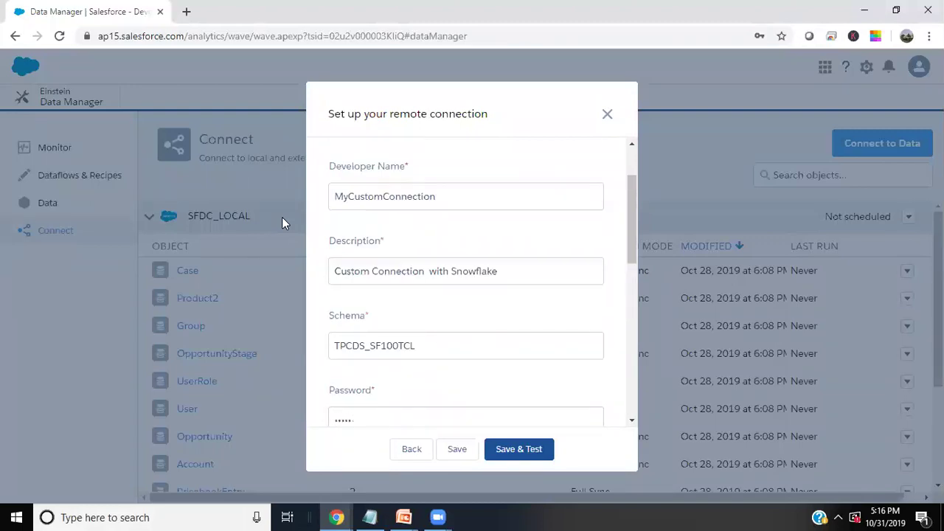
type("*****")
scroll(500, 270, "down", 3)
Copy SNOWFLAKE_SAMPLE_DATA from the Snowflake query and paste it into Database
left_click(383, 284)
key("alt+Tab")
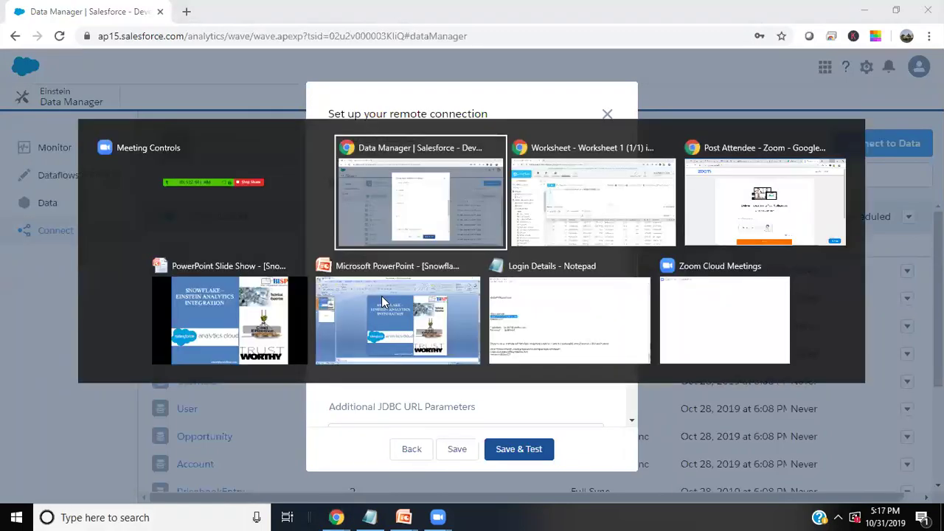
key("alt+Tab")
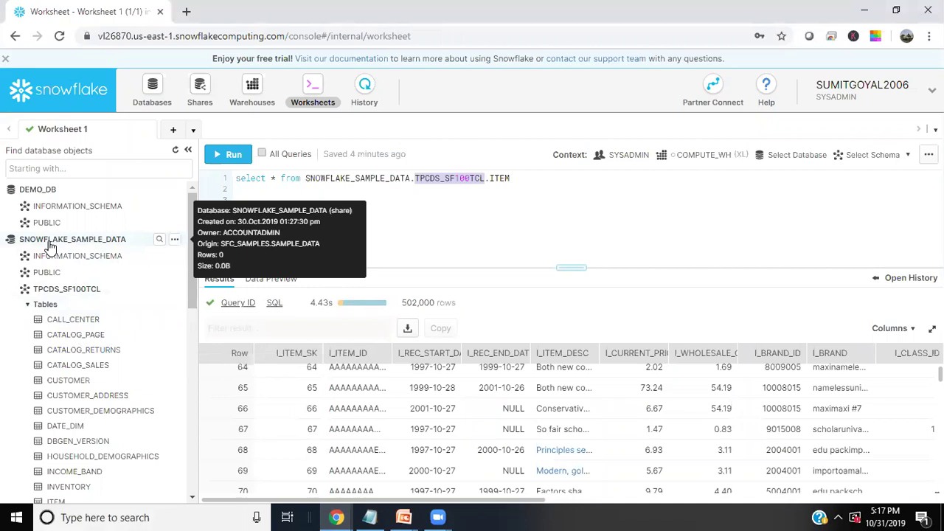
left_click_drag(306, 177, 411, 180)
key("ctrl+c")
key("alt+Tab")
key("Tab")
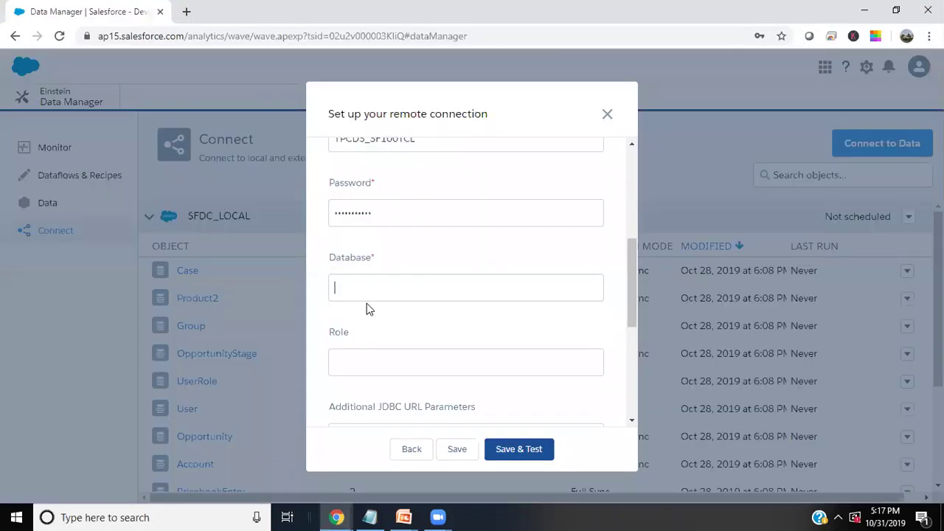
key("ctrl+v")
scroll(366, 339, "up", 2)
scroll(365, 369, "down", 4)
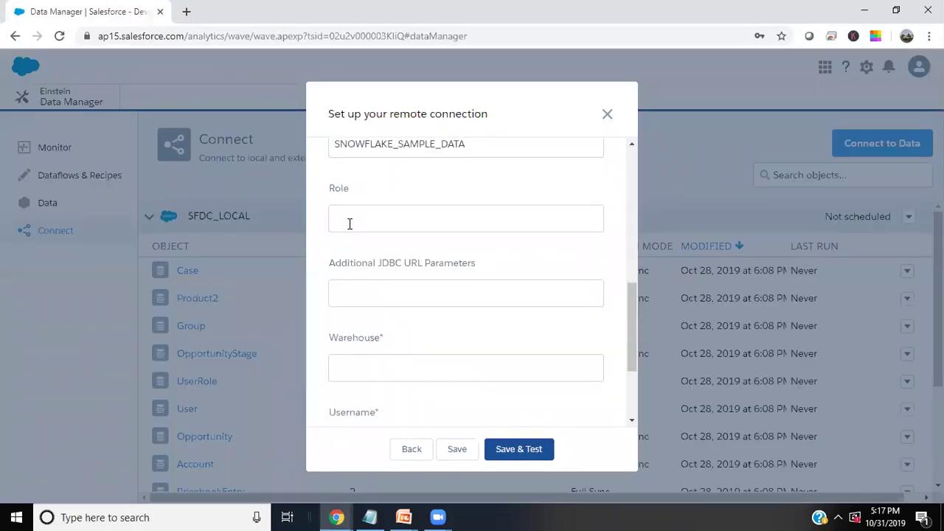
Set the Role to SYSADMIN
key("alt+Tab")
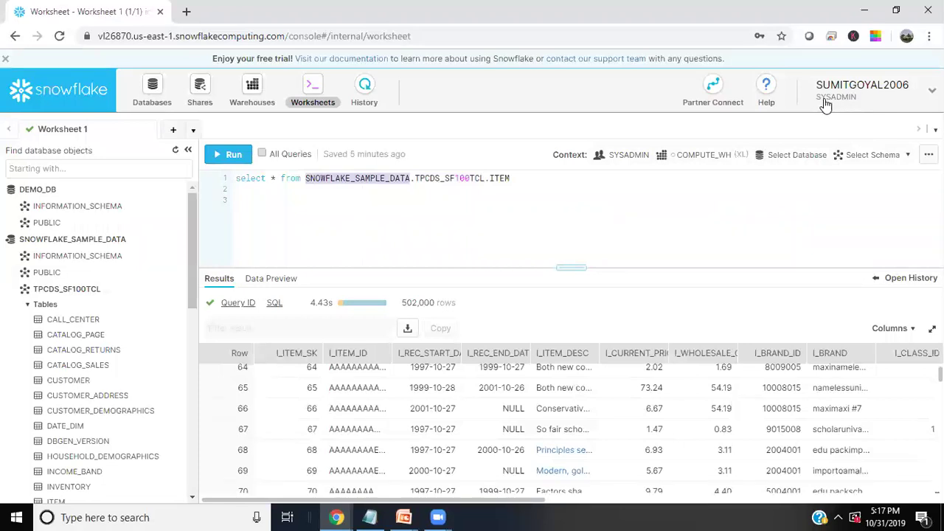
key("alt+Tab")
scroll(336, 318, "up", 3)
type("SYS")
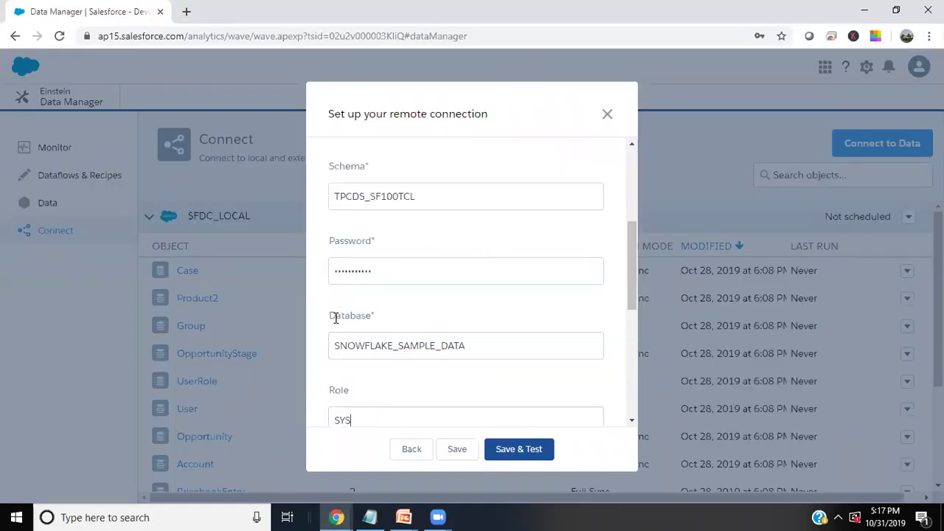
type("ADMIN")
scroll(396, 259, "down", 1)
scroll(396, 260, "down", 3)
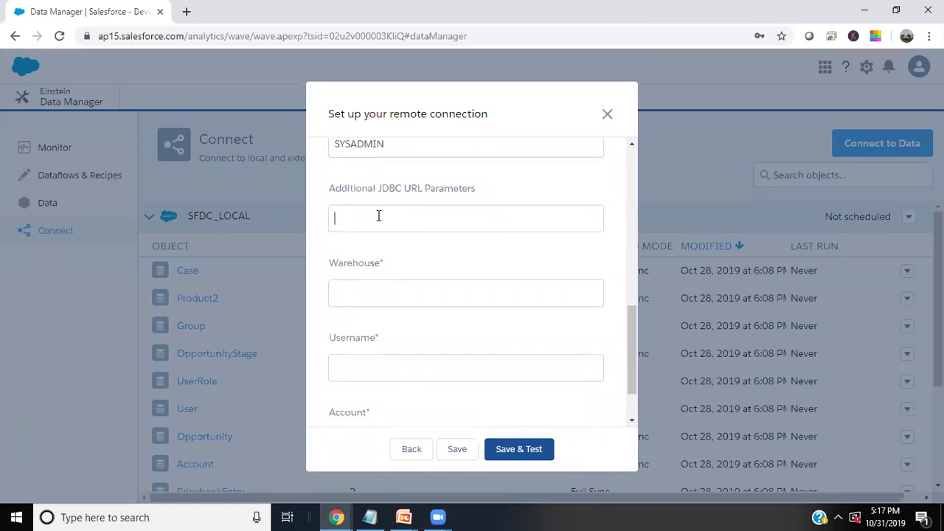
Set the Warehouse to COMPUTE_WH
left_click(372, 291)
key("alt+Tab")
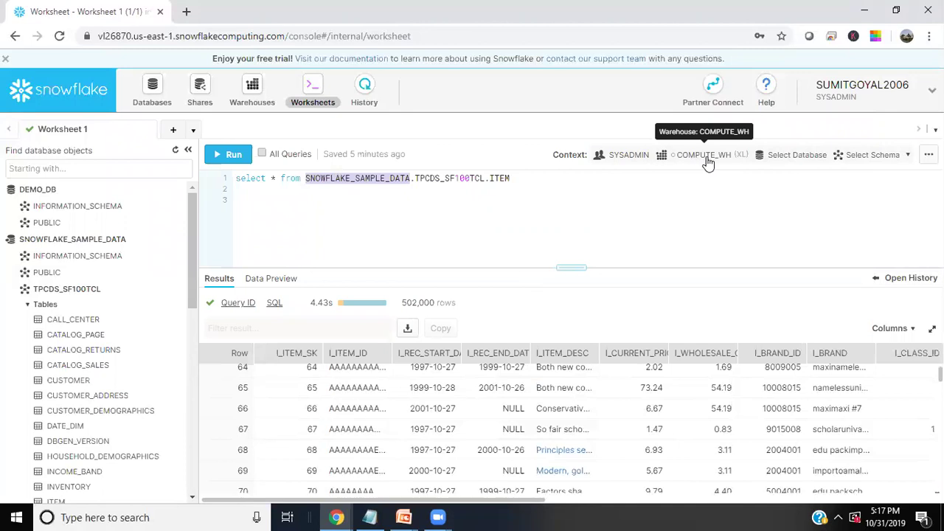
key("alt+Tab")
type("CO")
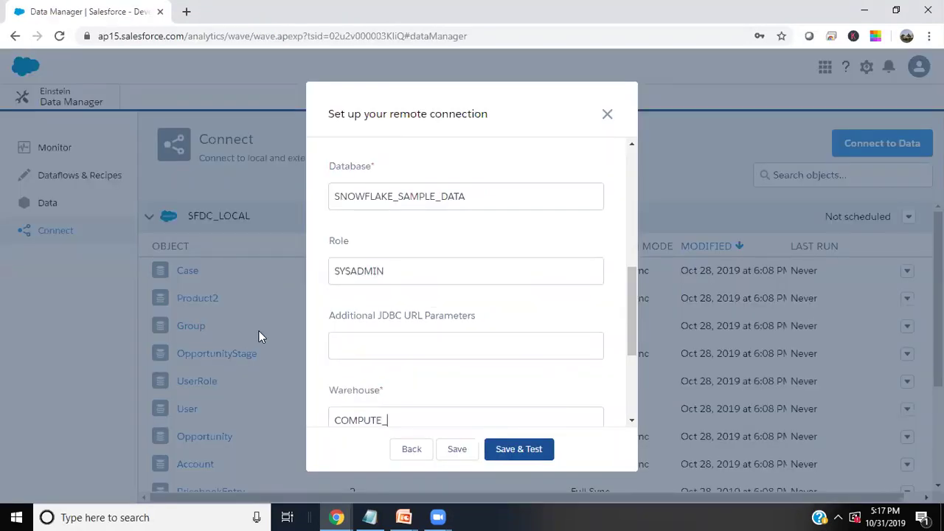
Enter the Snowflake username in the Username field
key("alt+Tab")
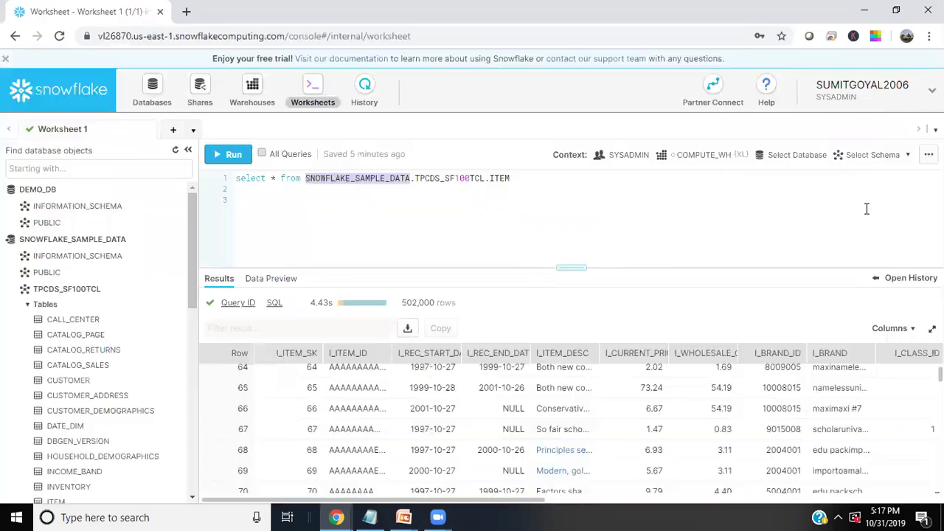
key("alt+Tab")
scroll(443, 324, "down", 3)
left_click(385, 301)
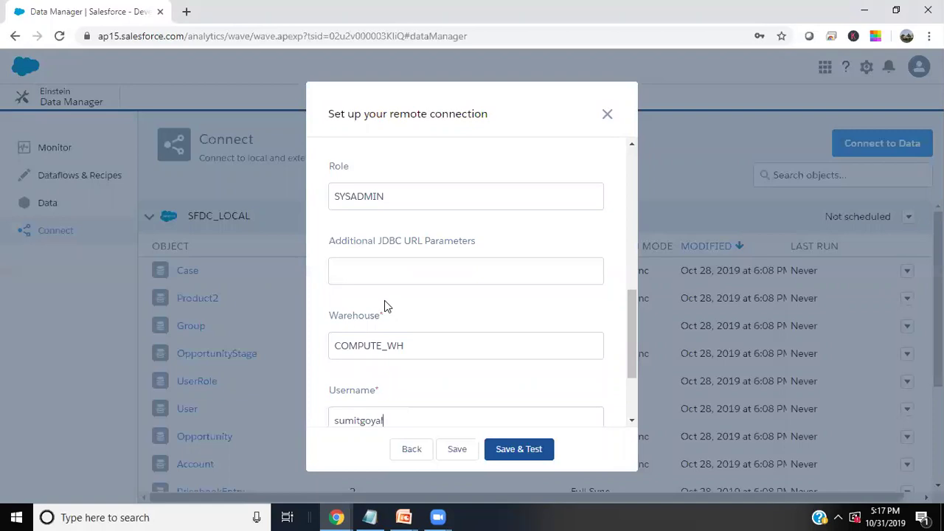
scroll(385, 303, "down", 2)
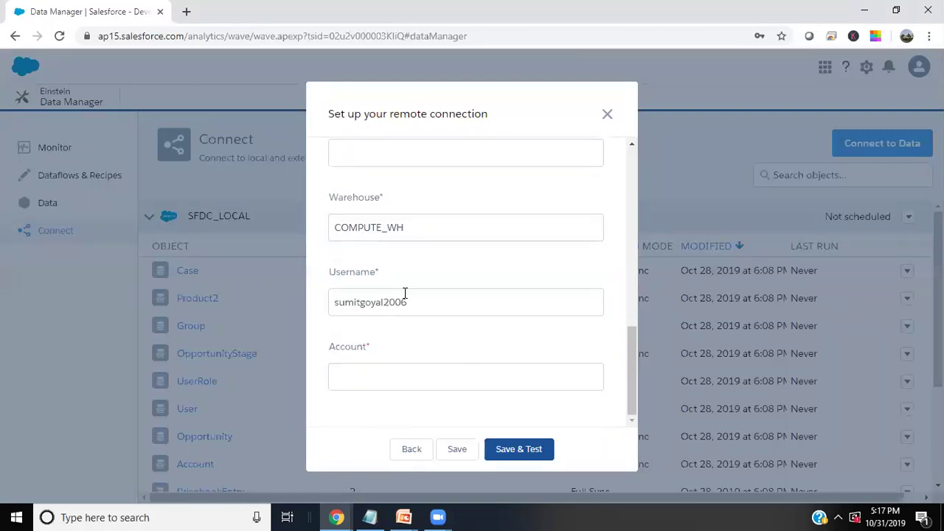
key("alt+Tab")
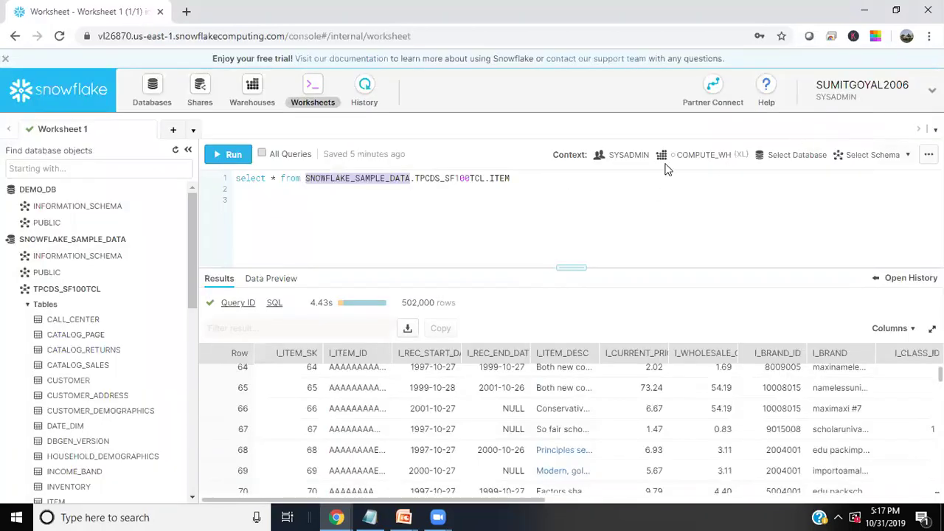
Paste the account identifier from the Snowflake URL into Account and run Save & Test
mouse_move(169, 259)
left_click(92, 36)
left_click(103, 40)
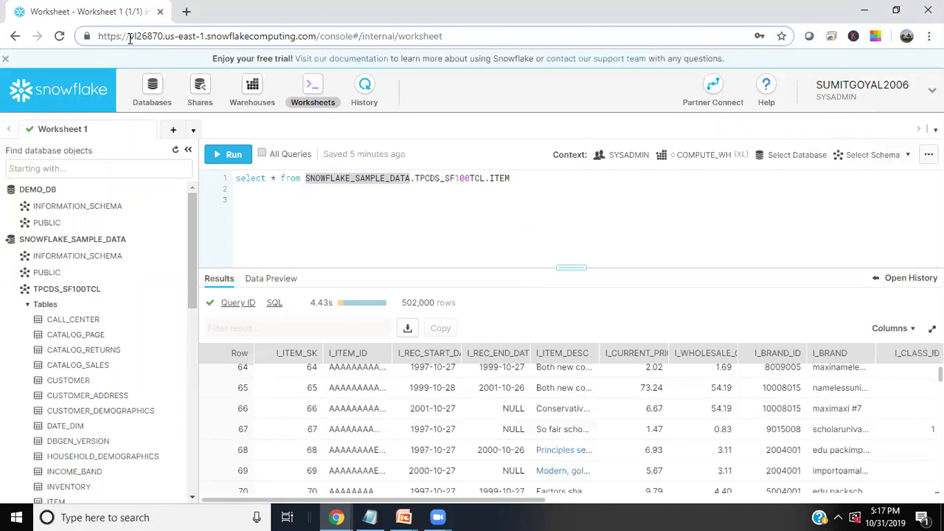
left_click_drag(129, 36, 205, 37)
key("ctrl+c")
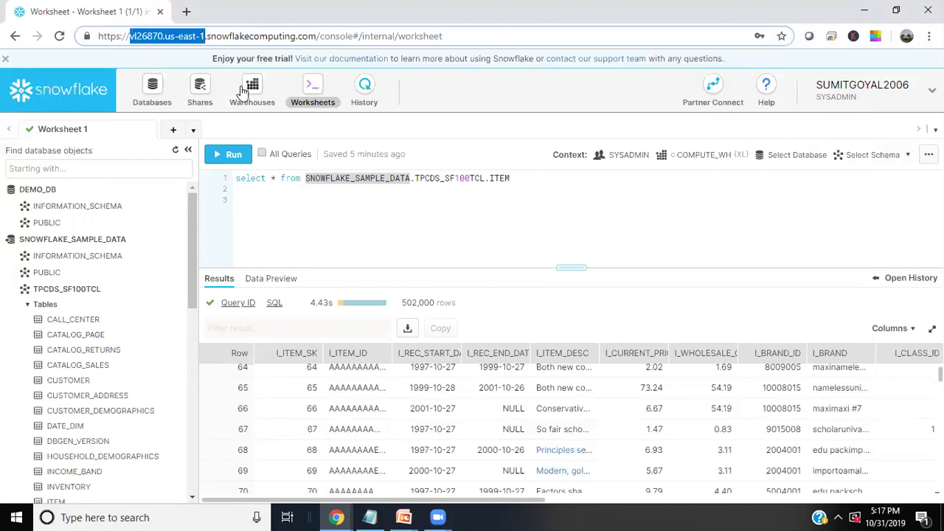
key("alt+Tab")
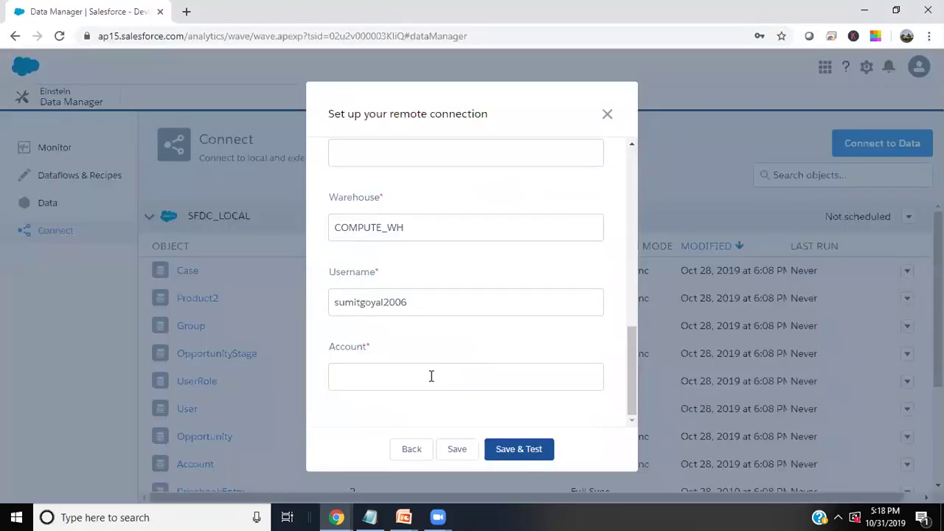
key("ctrl+v")
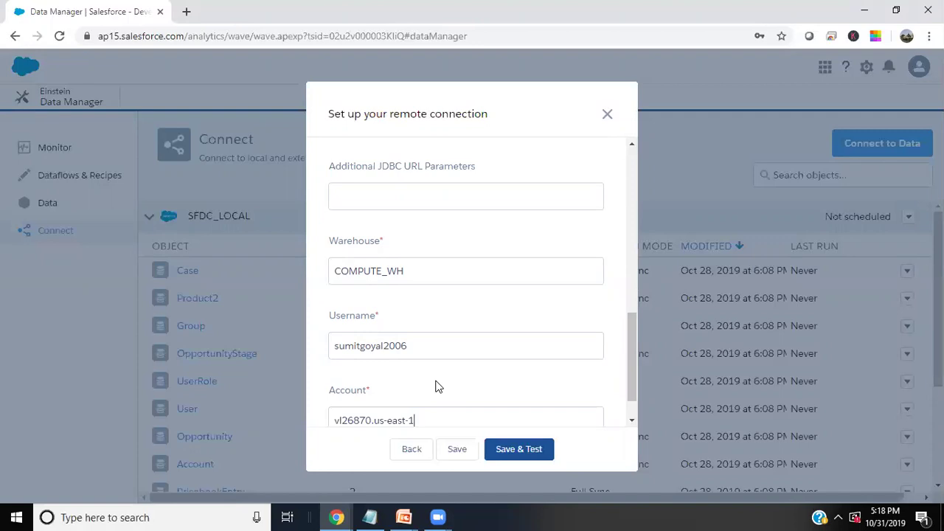
left_click(517, 463)
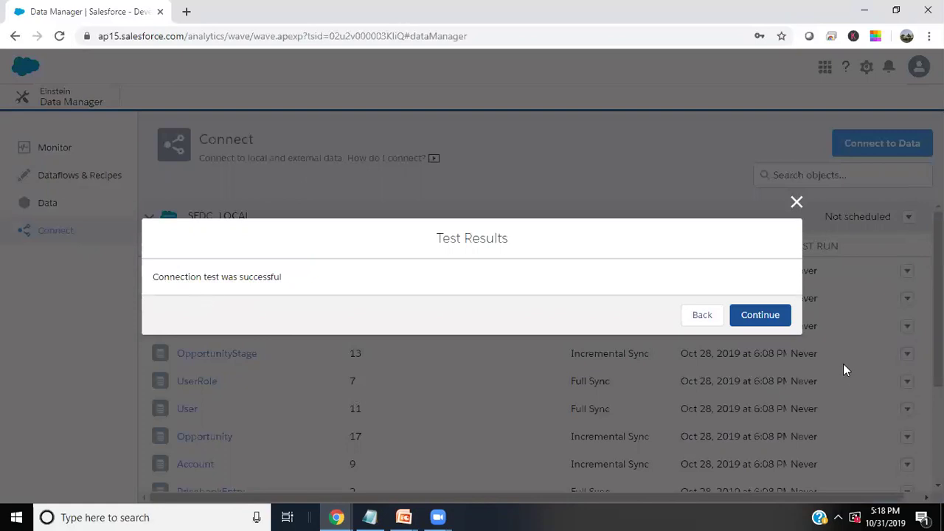
Continue past the successful test, use My Custom Connection as source, and pick ITEM
left_click(760, 315)
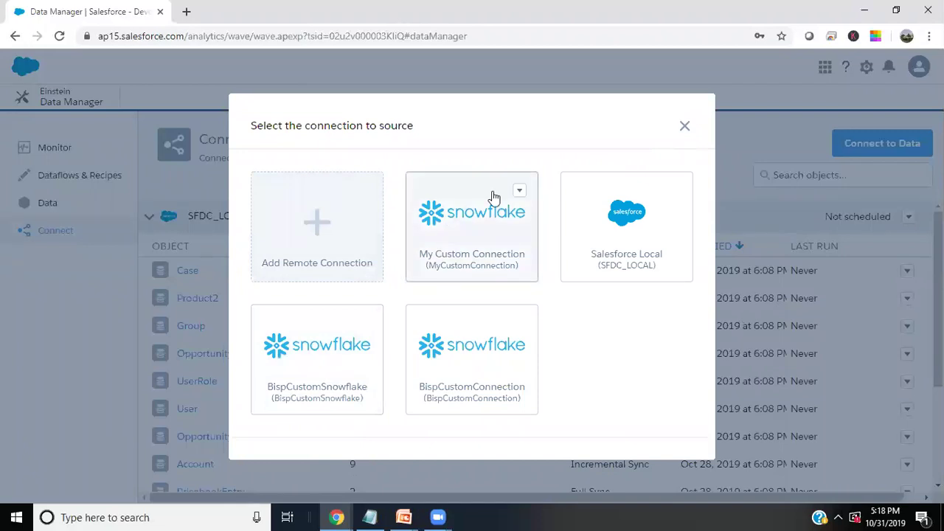
mouse_move(510, 217)
left_click(519, 192)
left_click(519, 193)
left_click(462, 238)
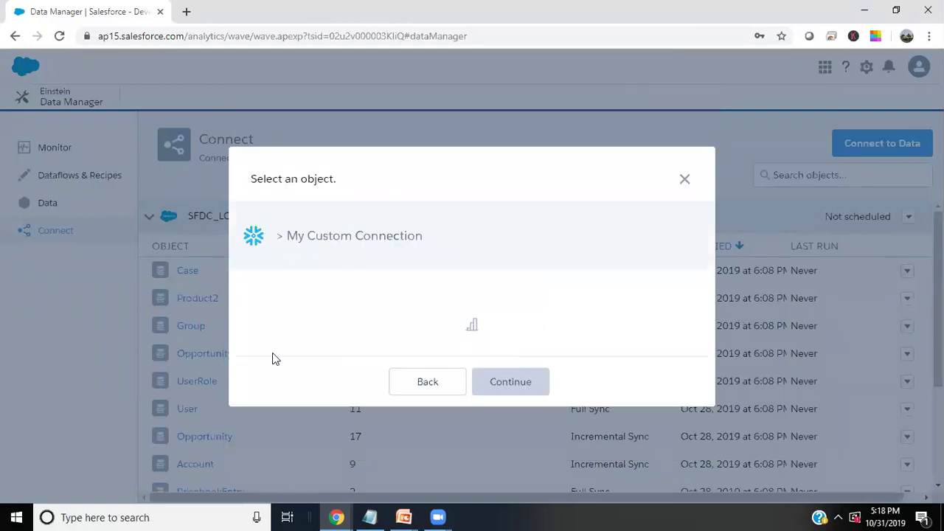
left_click_drag(289, 235, 423, 235)
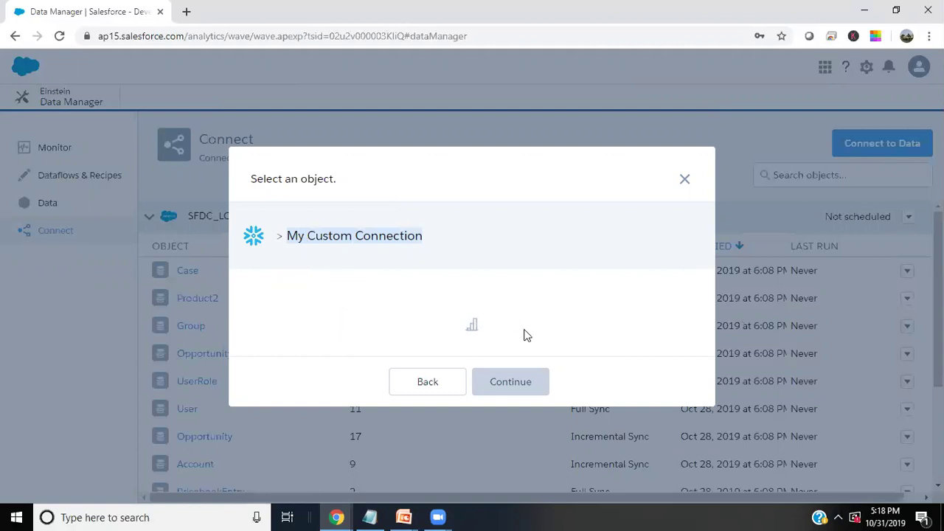
scroll(327, 331, "down", 3)
left_click(256, 277)
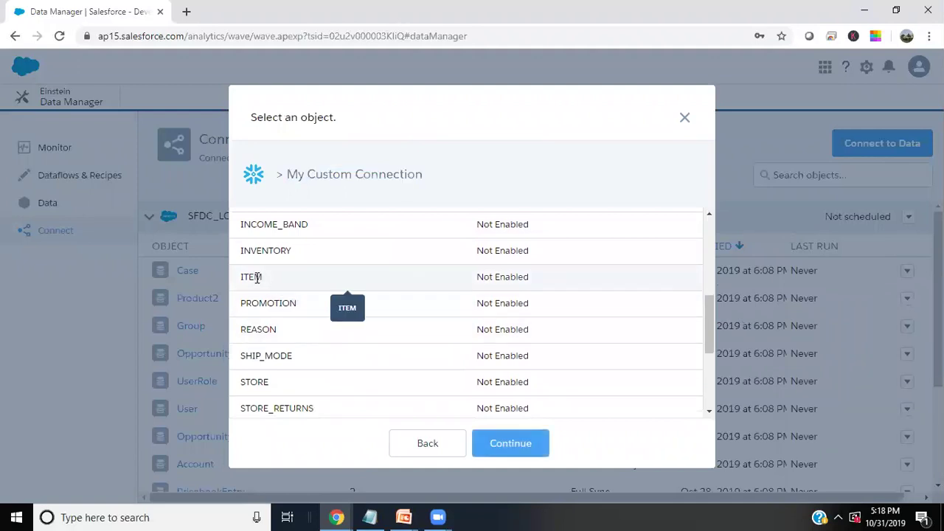
Tick the ITEM fields I_REC_START_DATE through I_CATEGORY, leaving I_BRAND_ID unchecked
left_click(515, 473)
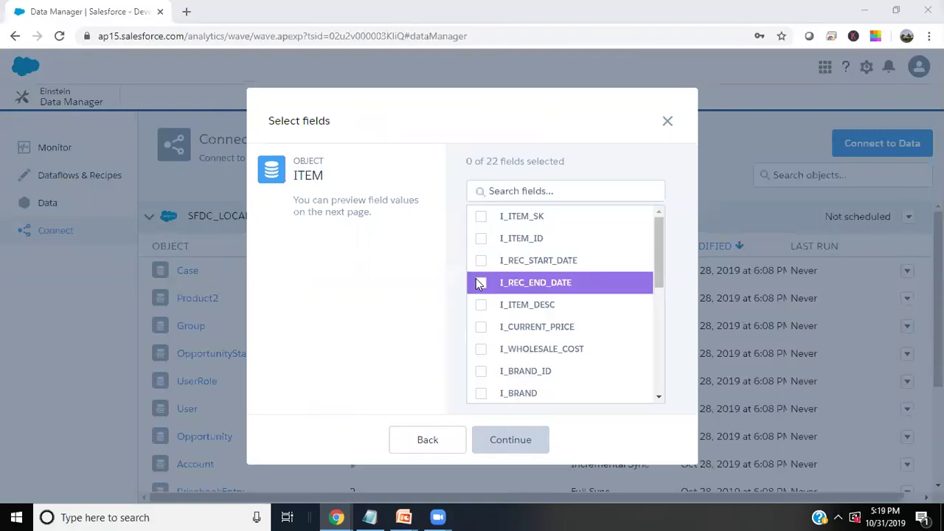
left_click(481, 261)
left_click(481, 284)
left_click(482, 305)
left_click(481, 331)
left_click(481, 350)
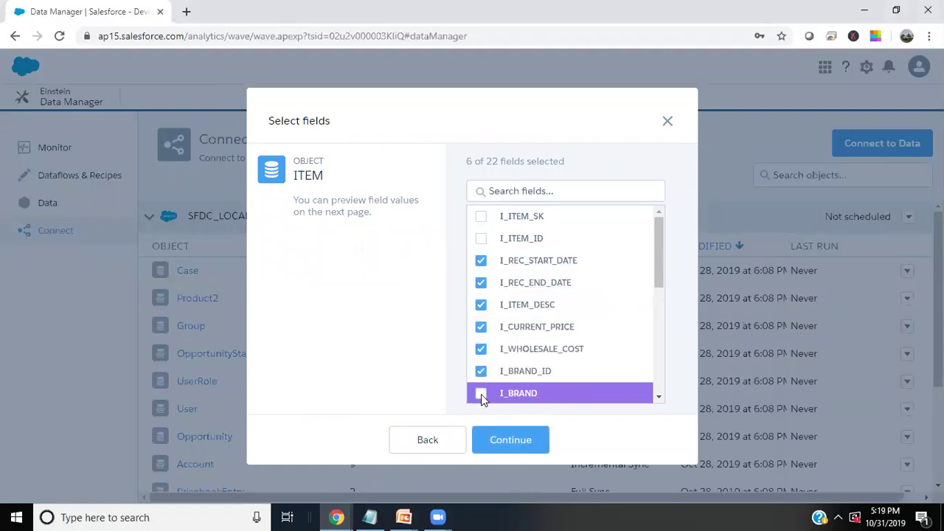
left_click(481, 371)
scroll(487, 325, "down", 2)
left_click(481, 233)
left_click(481, 254)
left_click(481, 298)
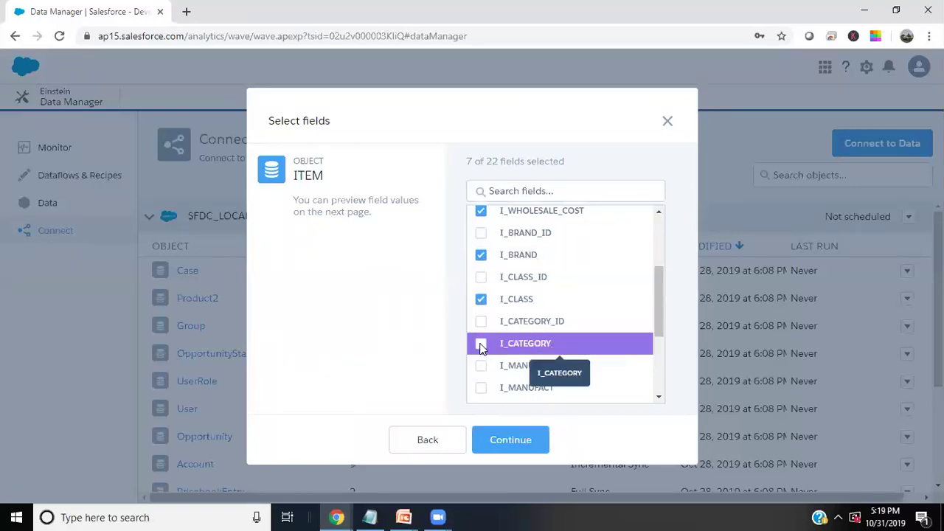
left_click(481, 343)
Add I_MANUFACT, I_SIZE, I_FORMULATION, I_COLOR, I_UNITS, I_CONTAINER and I_PRODUCT_NAME, then preview the source data
scroll(487, 369, "down", 1)
left_click(481, 318)
left_click(481, 340)
left_click(481, 362)
left_click(481, 384)
scroll(522, 364, "down", 1)
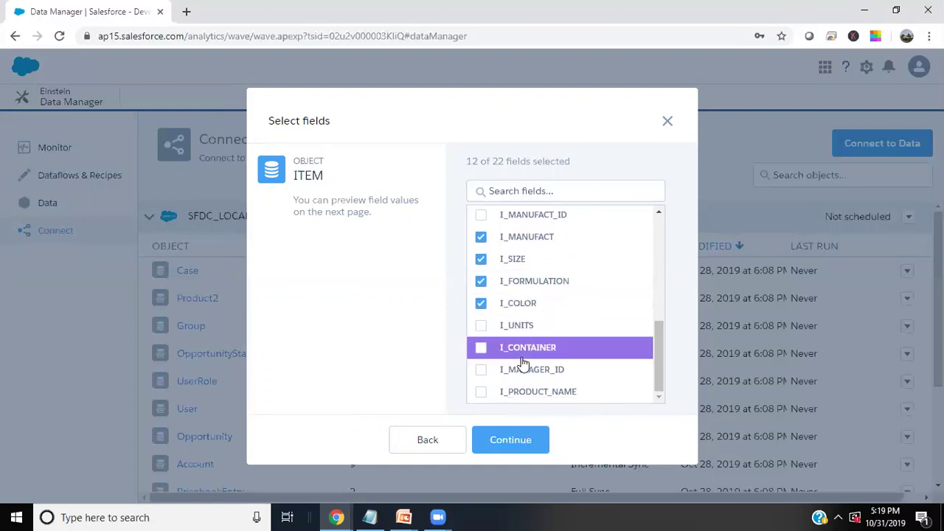
left_click(481, 325)
left_click(481, 348)
left_click(481, 392)
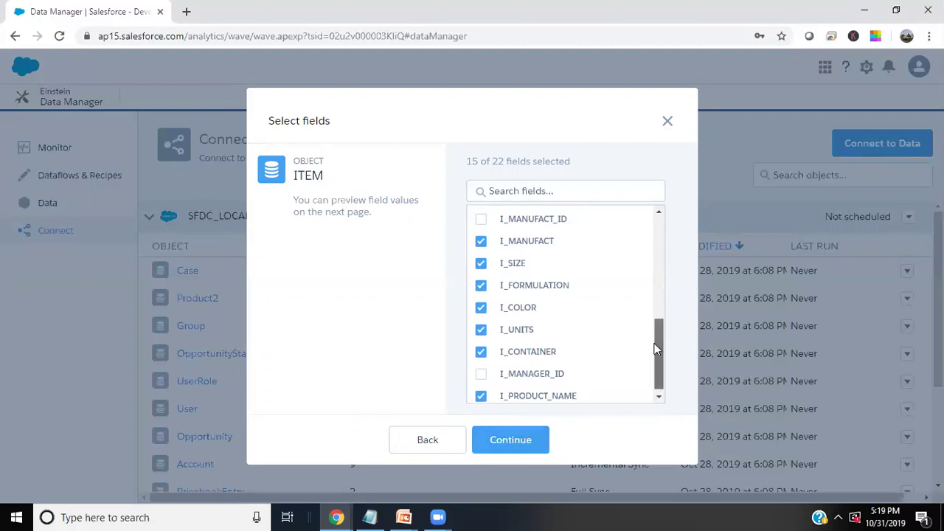
scroll(655, 310, "up", 5)
left_click(509, 441)
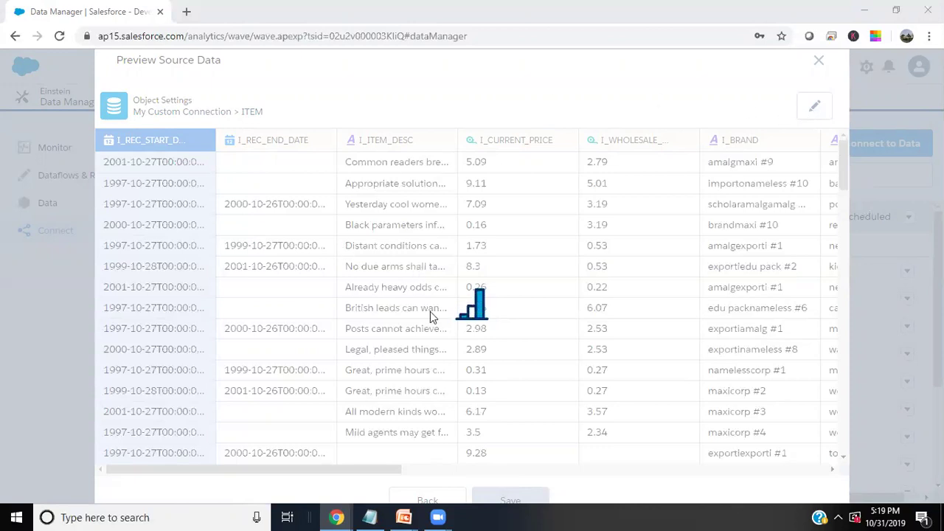
Collapse SFDC_LOCAL and run Data Sync on the ITEM object under My Custom Connection
scroll(398, 314, "down", 5)
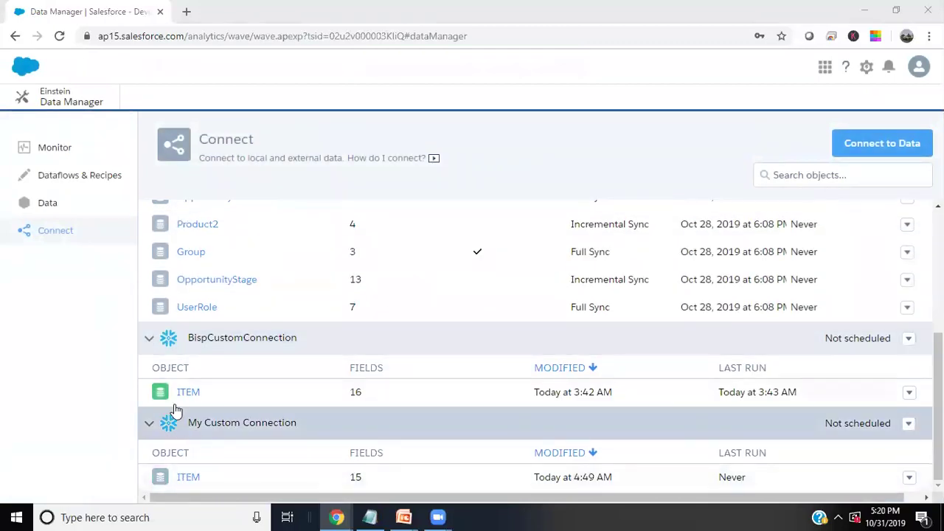
scroll(234, 367, "up", 10)
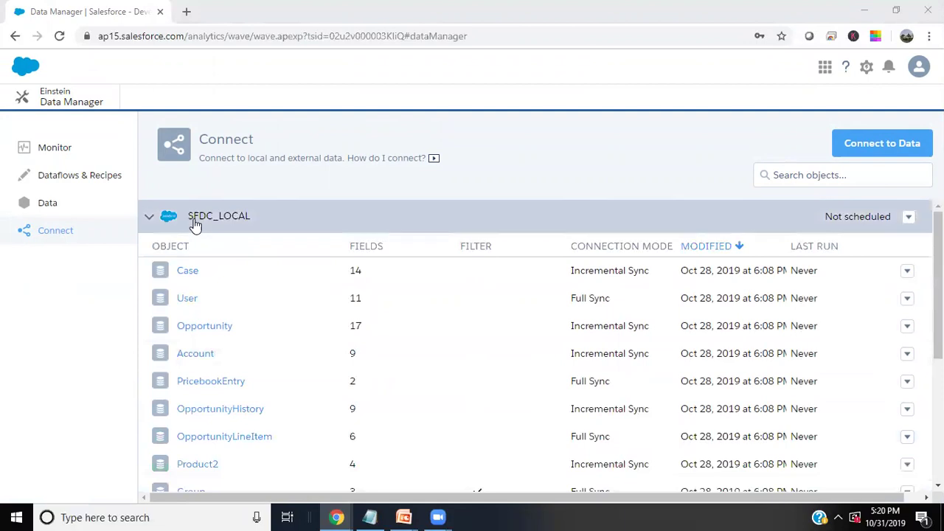
left_click(149, 219)
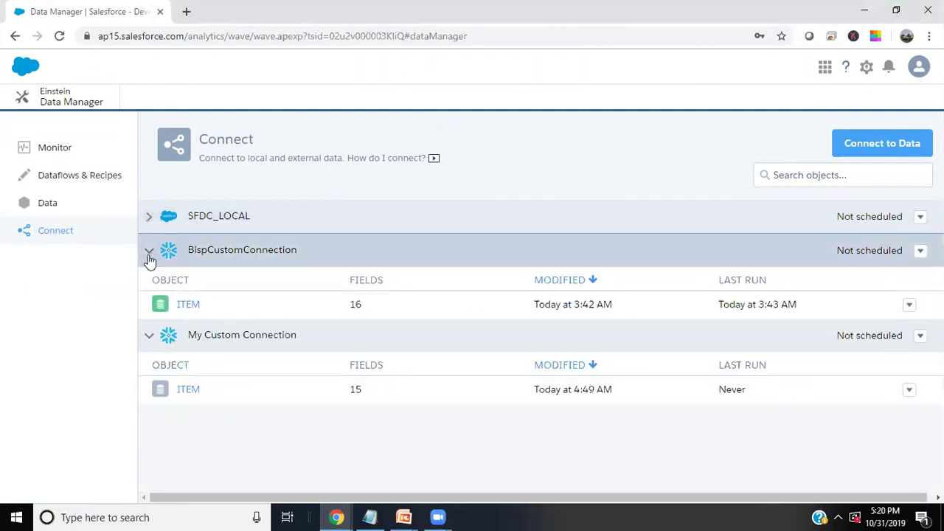
left_click(149, 256)
left_click(149, 254)
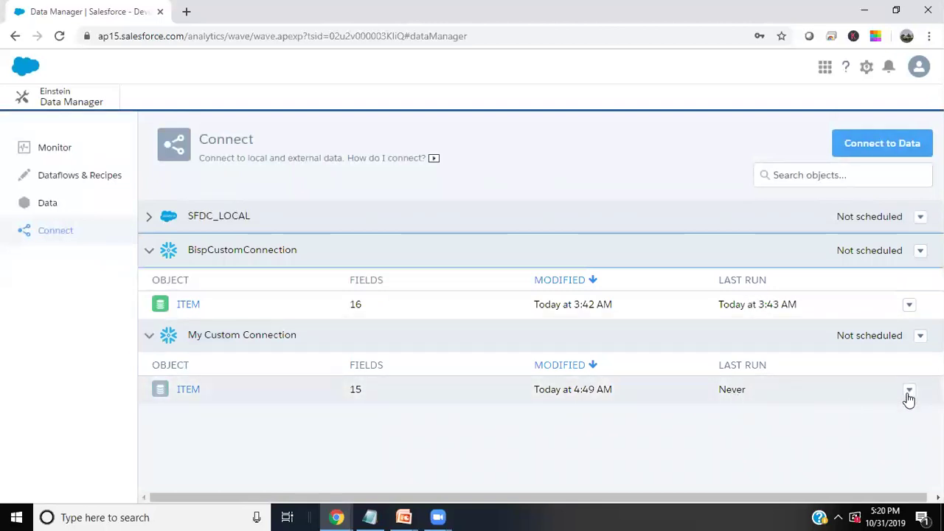
left_click(909, 391)
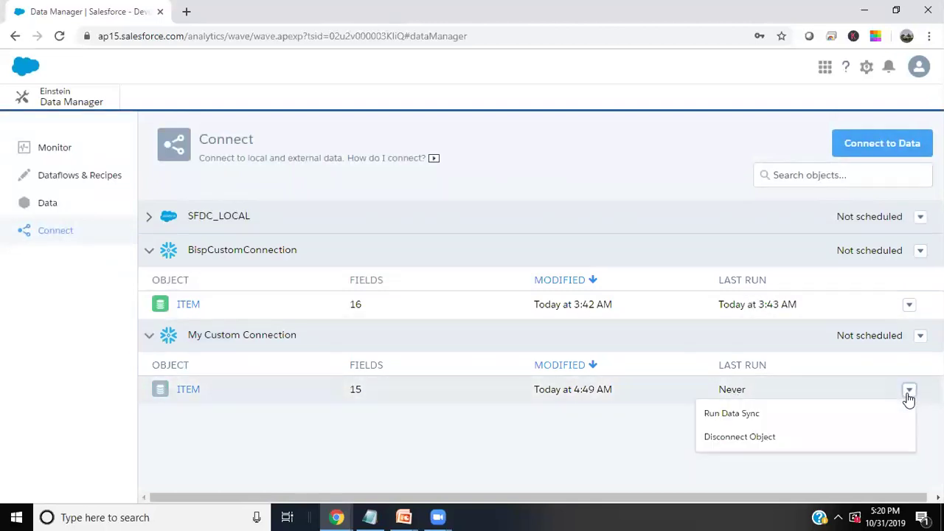
left_click(739, 415)
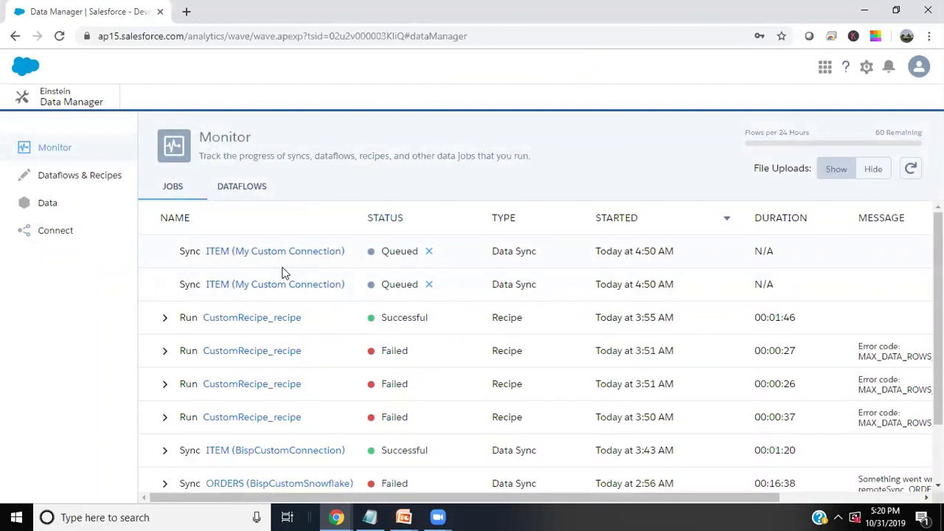
Refresh the jobs list several times, expanding the ITEM sync row to check its details
left_click(911, 171)
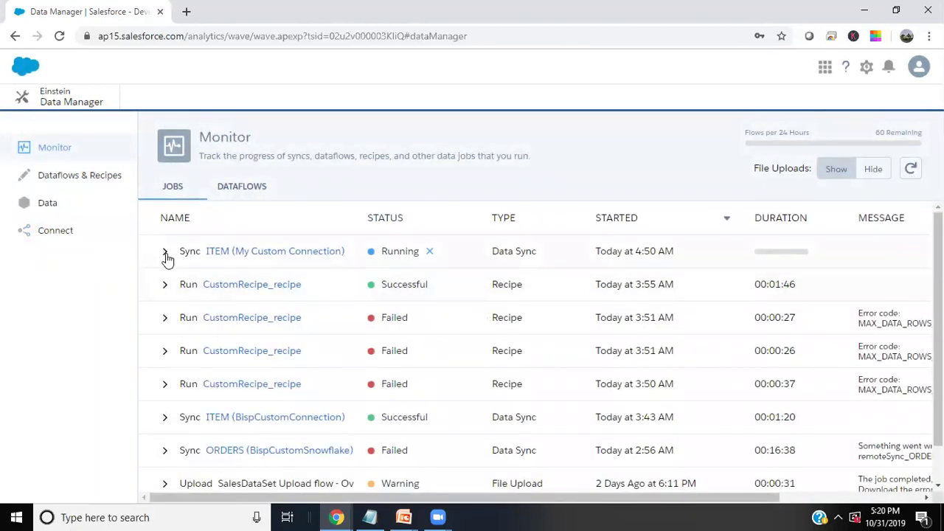
left_click(165, 252)
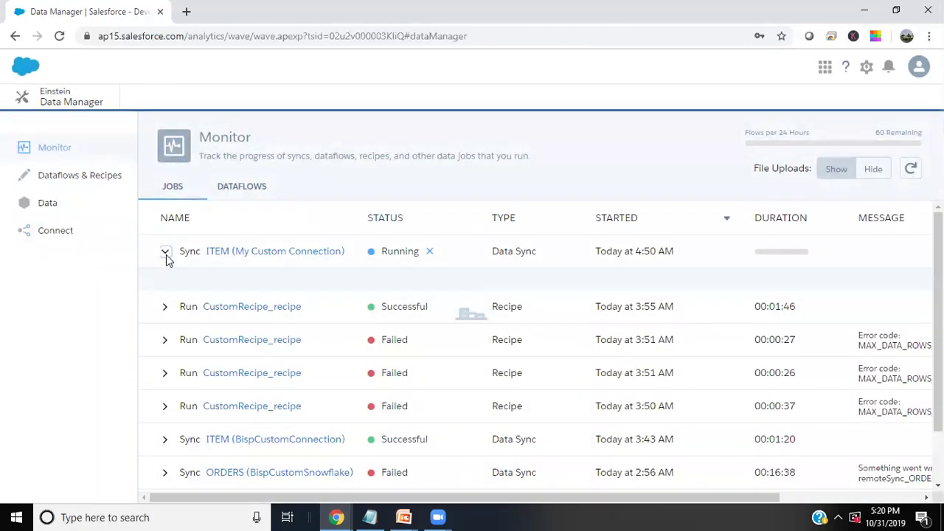
right_click(528, 275)
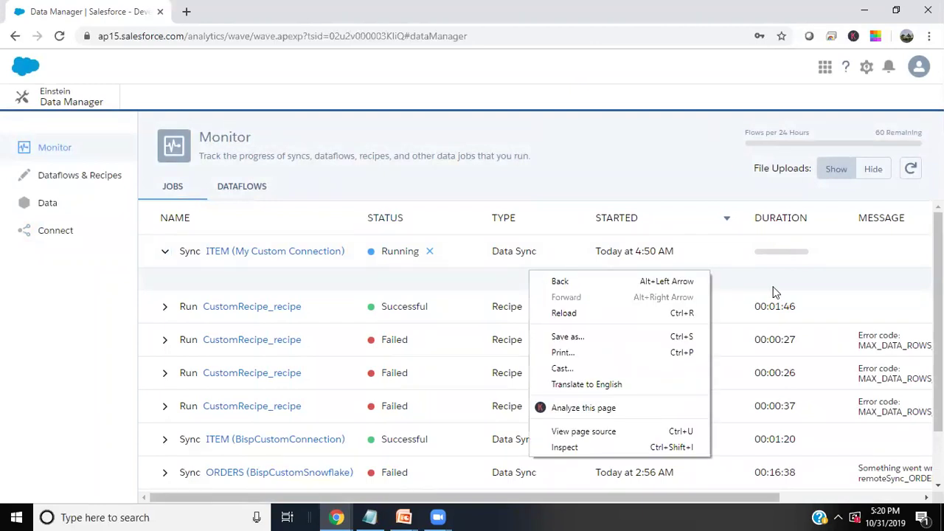
left_click(165, 252)
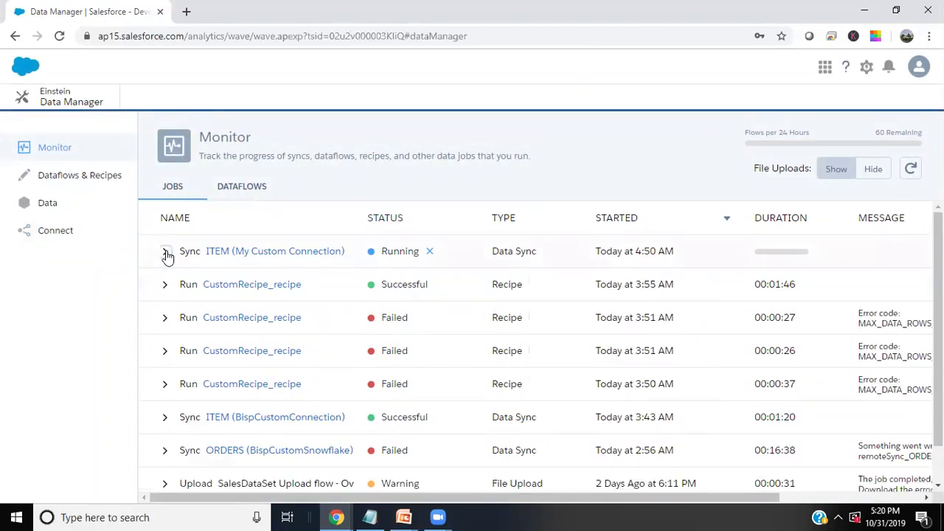
left_click(164, 252)
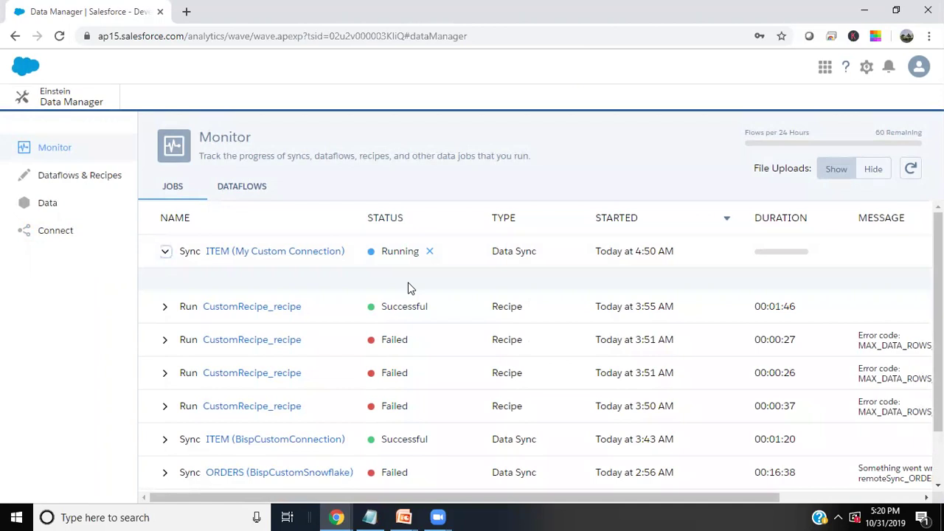
left_click(165, 252)
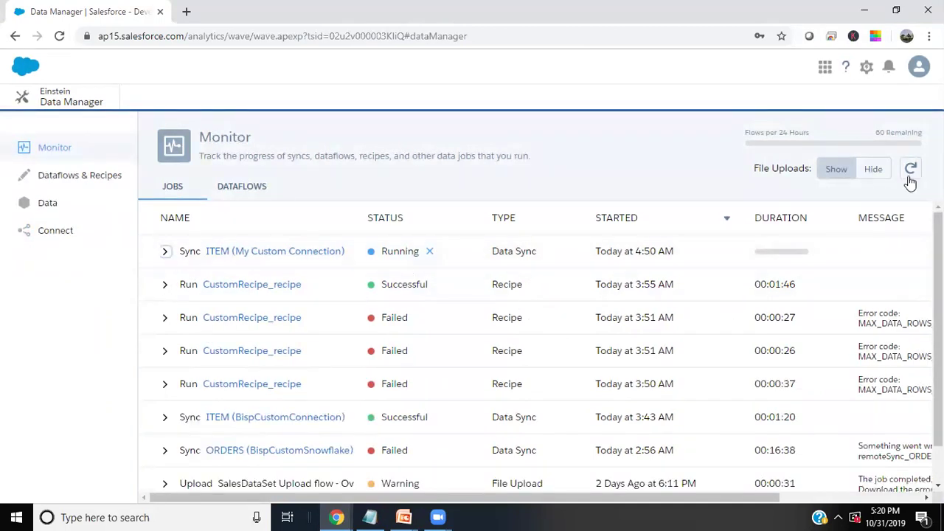
left_click(911, 175)
left_click(164, 252)
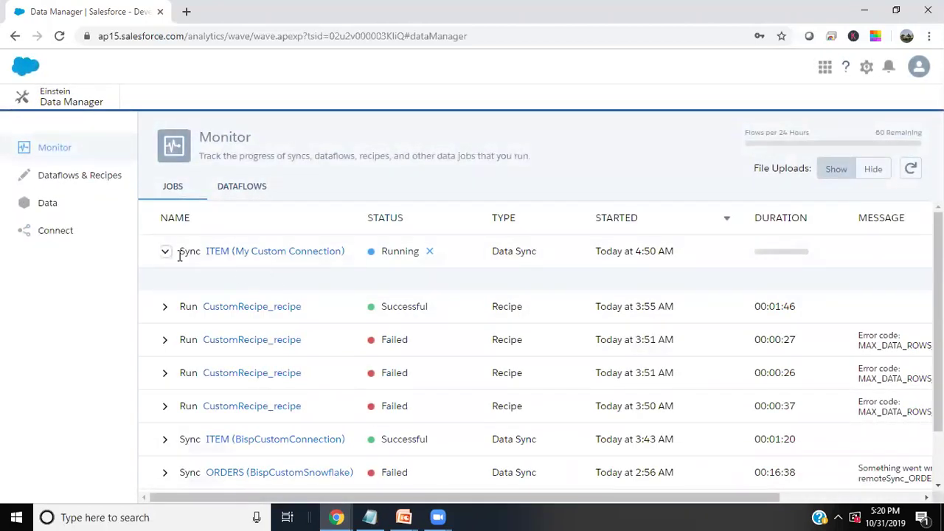
left_click(166, 252)
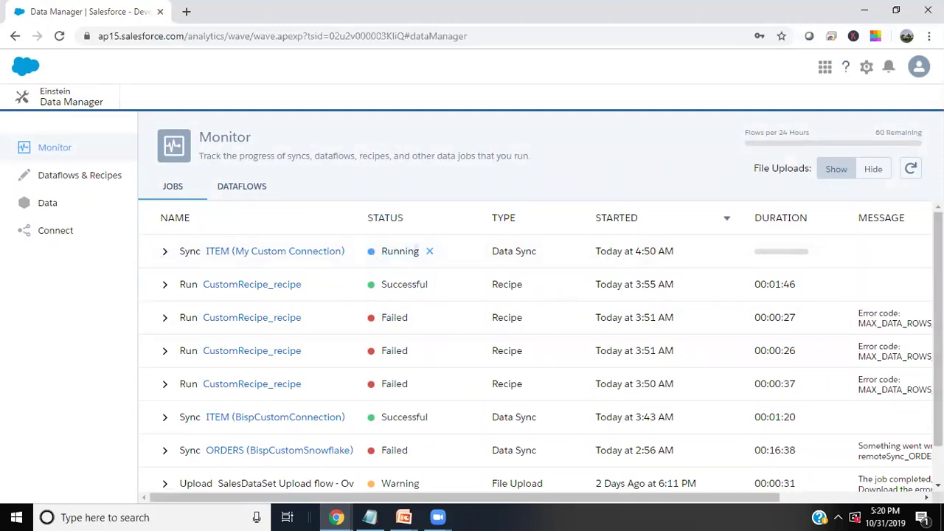
left_click(911, 169)
left_click(911, 169)
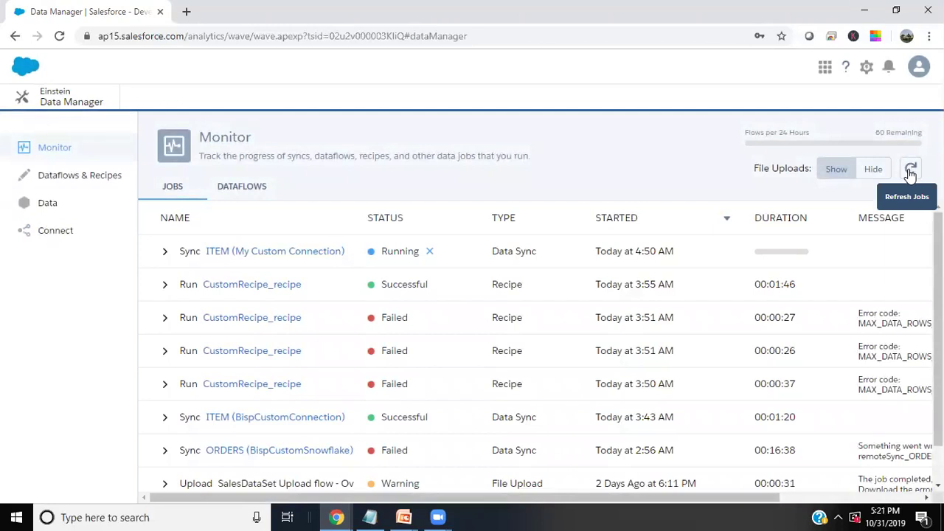
Scroll to the error message and highlight its 100.0 Million row limit
scroll(885, 390, "down", 2)
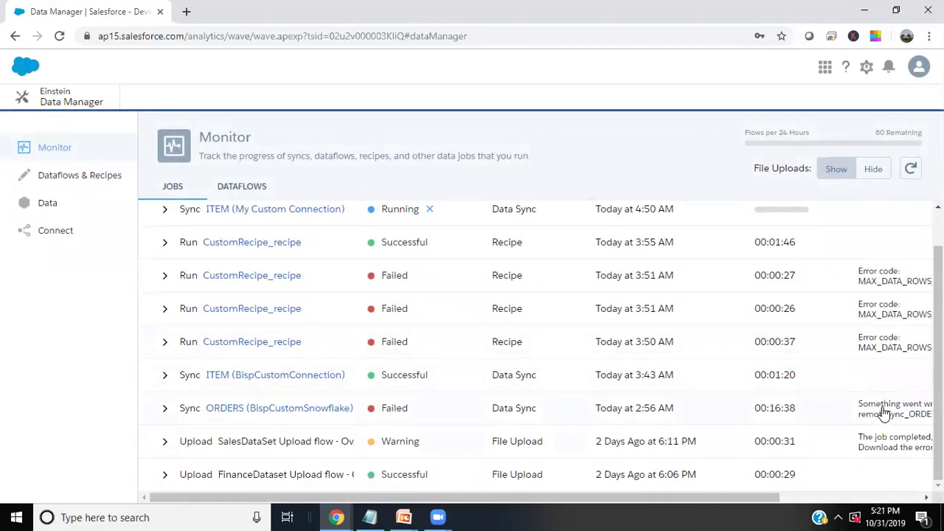
mouse_move(883, 406)
scroll(883, 407, "down", 5)
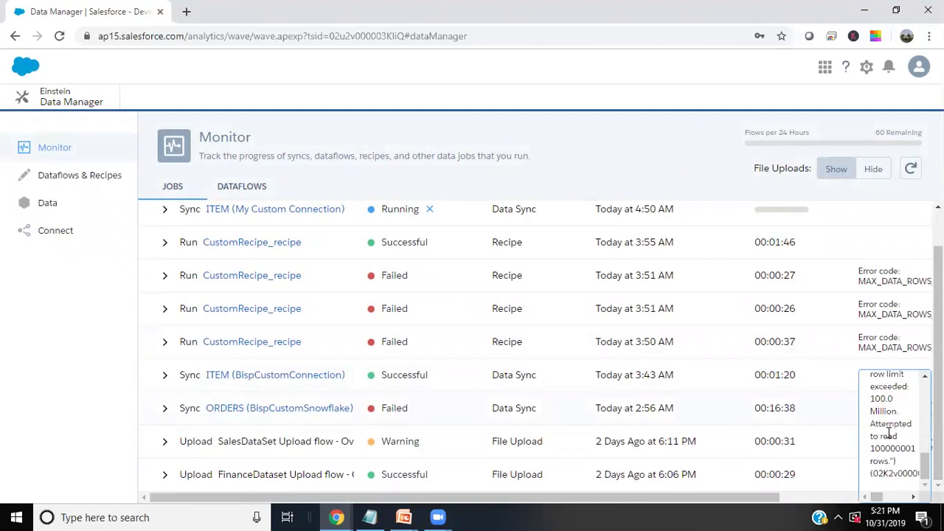
left_click_drag(877, 415, 878, 430)
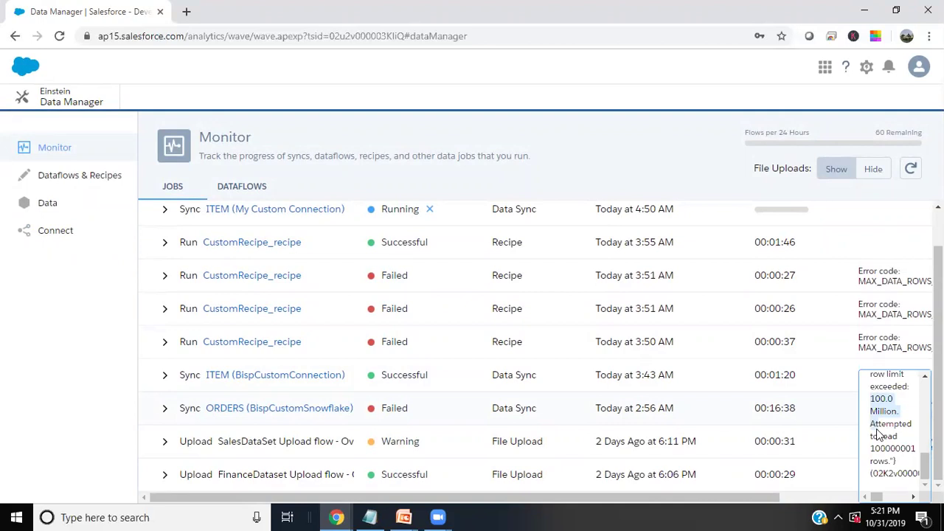
scroll(878, 430, "up", 5)
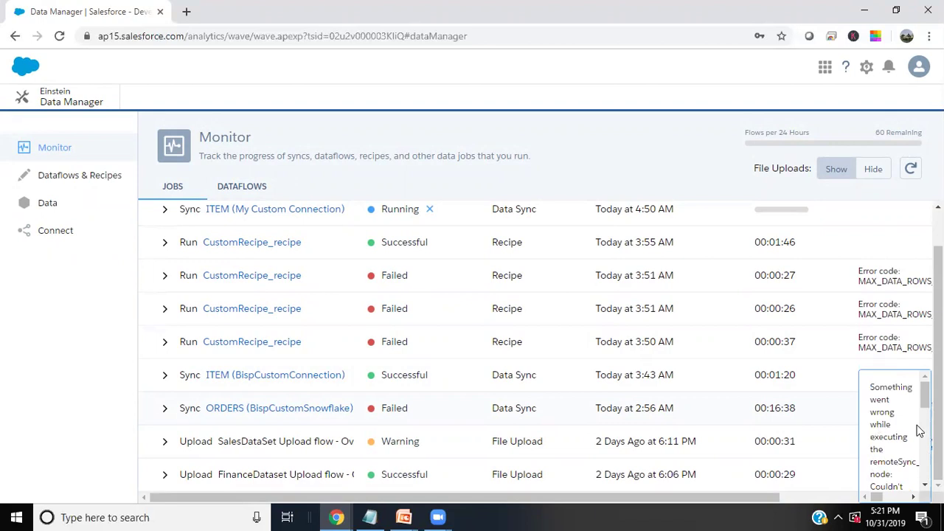
scroll(887, 325, "up", 1)
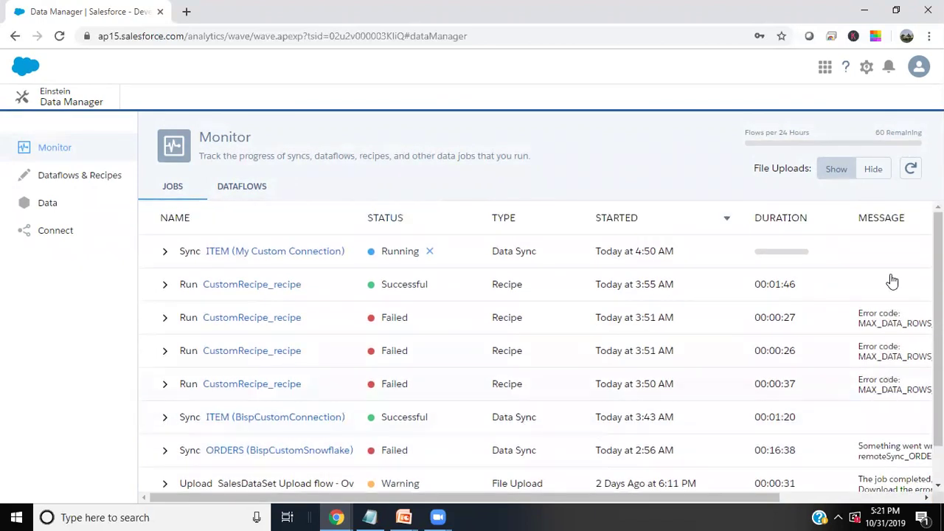
Refresh until the ITEM sync and its remoteSync_ITEM step show Successful
left_click(910, 168)
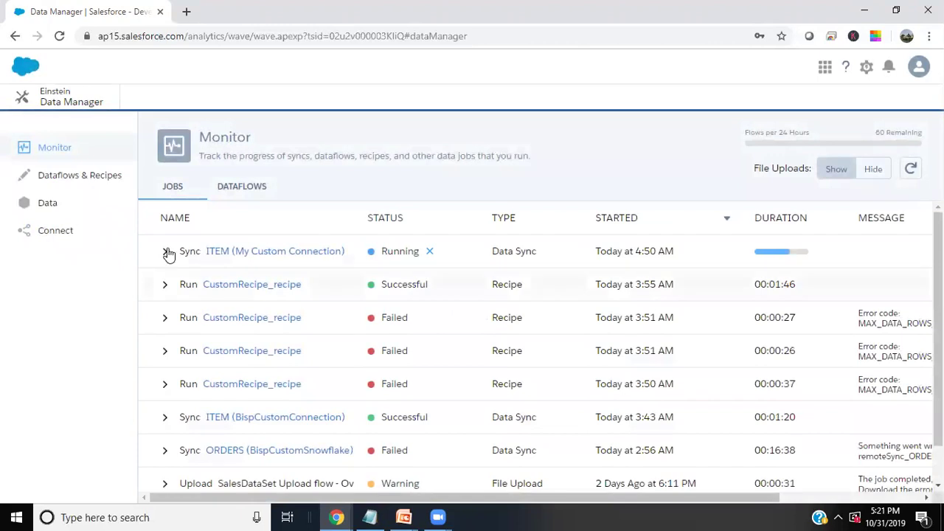
left_click(165, 253)
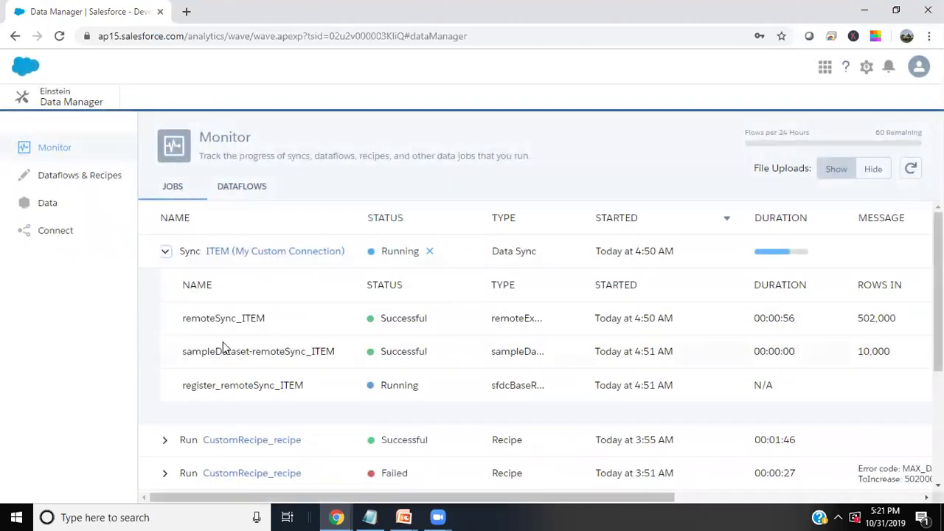
double_click(384, 323)
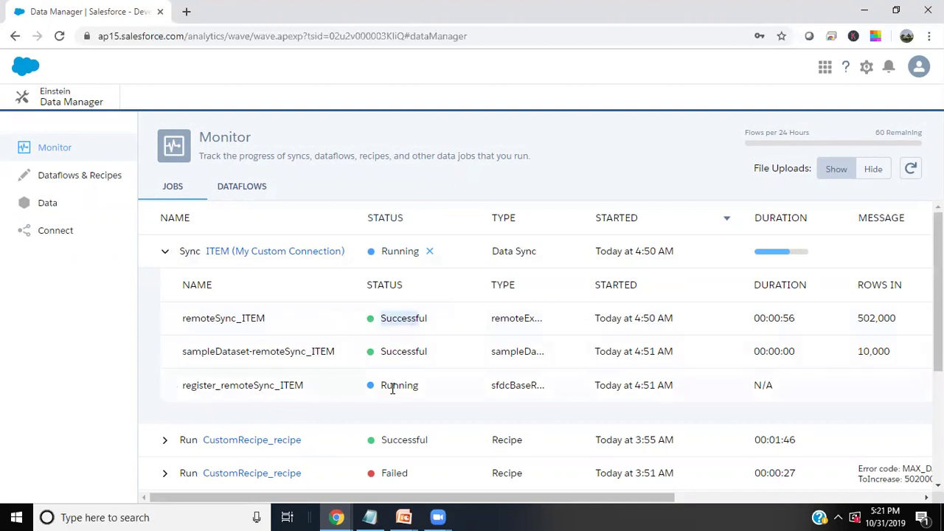
left_click(914, 171)
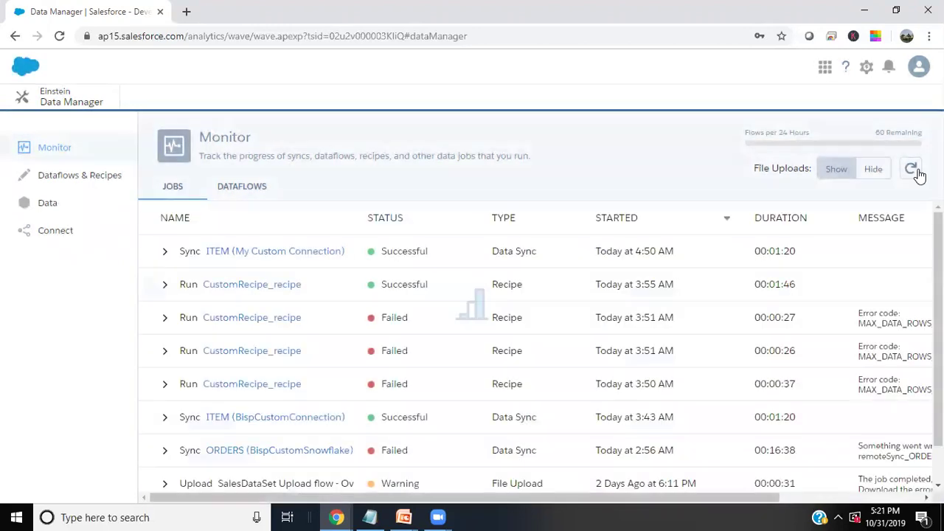
left_click_drag(380, 252, 421, 249)
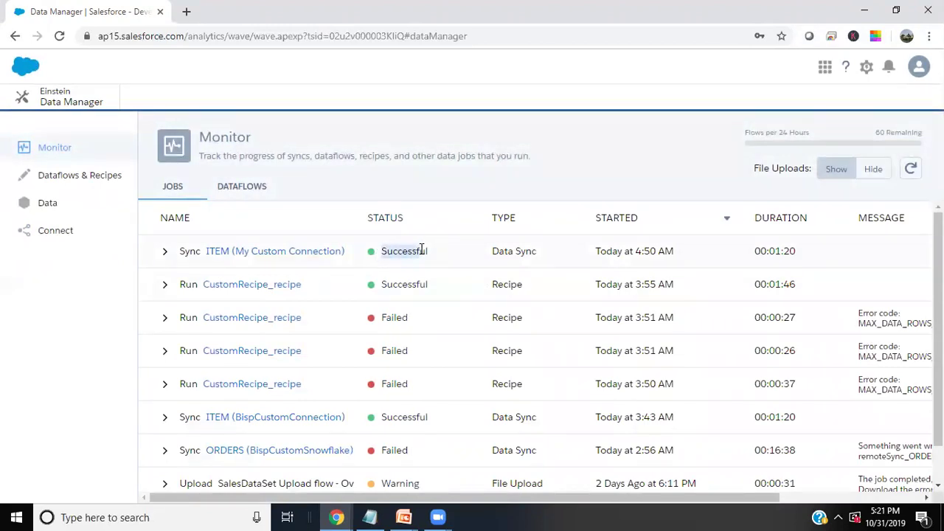
left_click(504, 253)
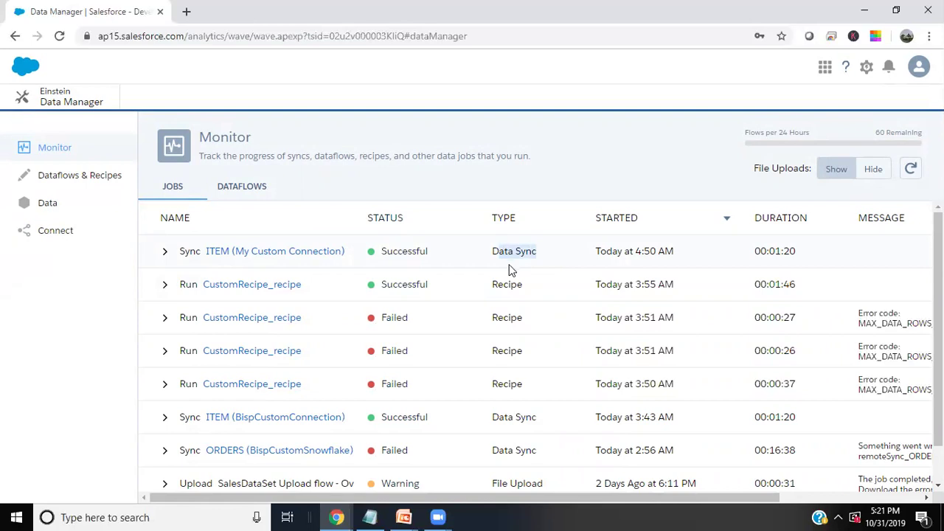
Start a new recipe based on the connected ITEM data from My Custom Connection
left_click(65, 179)
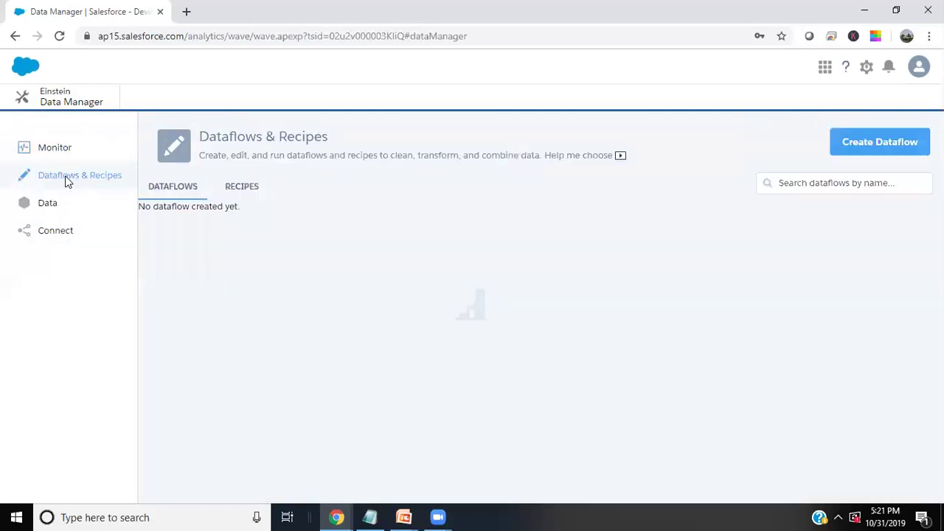
left_click(251, 190)
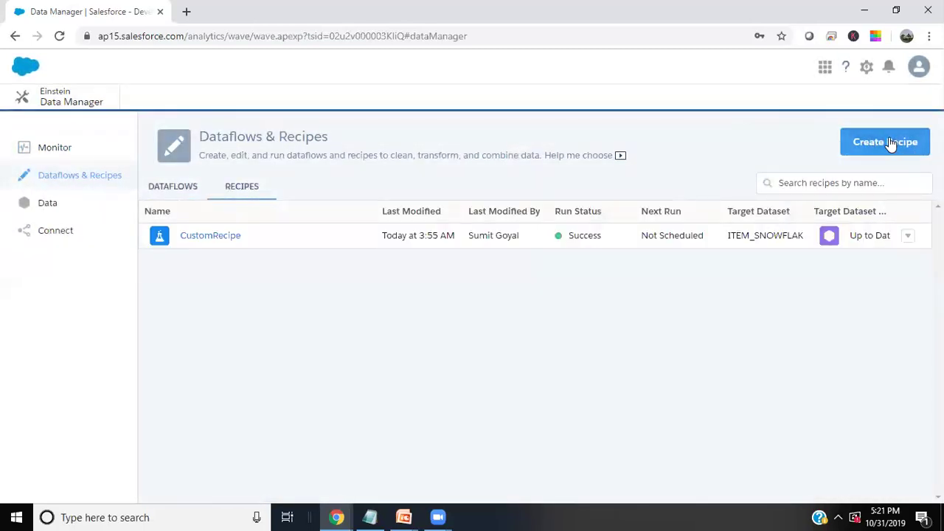
left_click(891, 144)
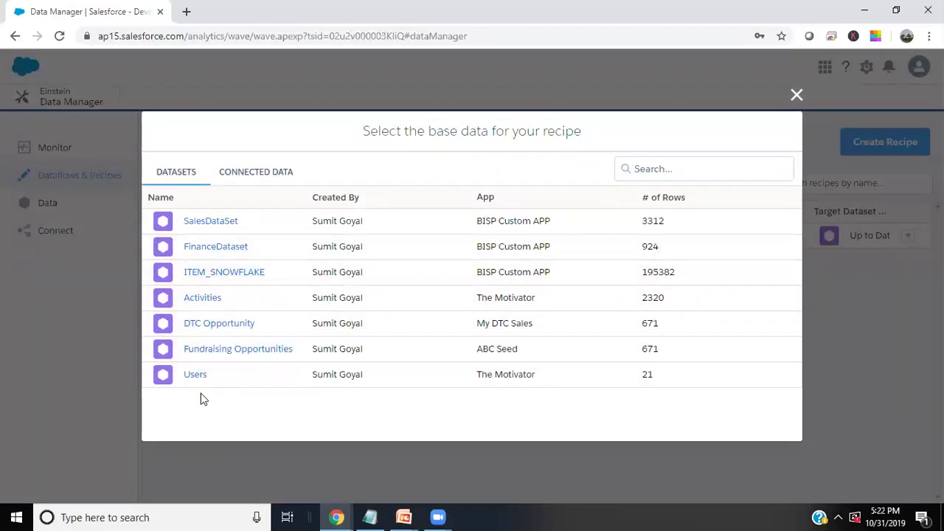
left_click(260, 177)
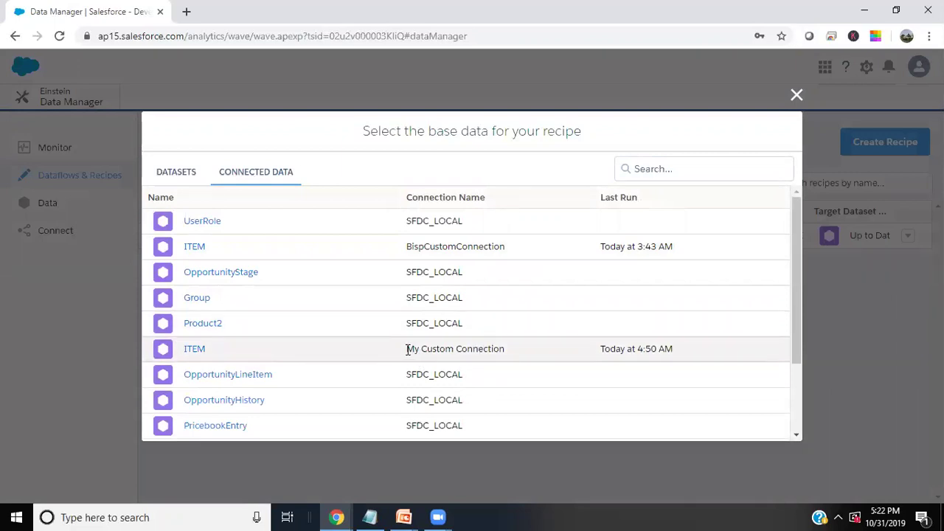
left_click_drag(408, 349, 503, 349)
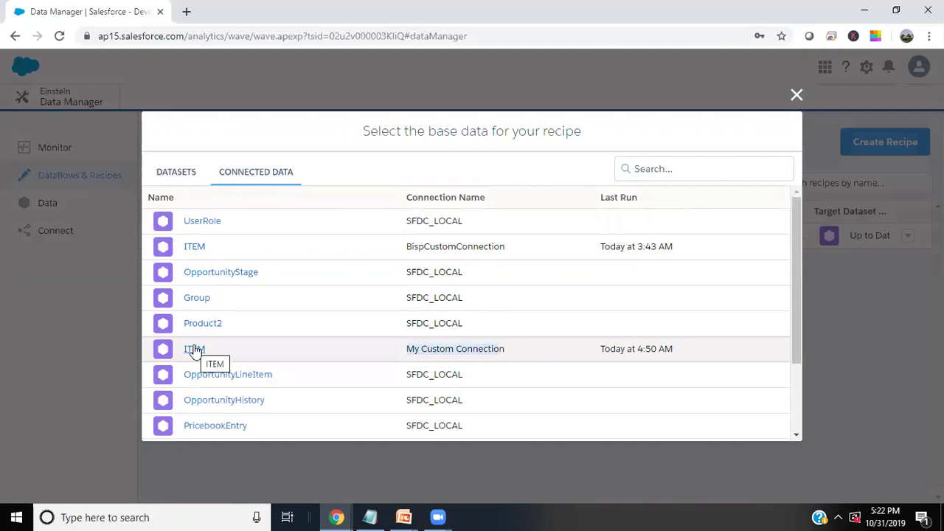
left_click(194, 349)
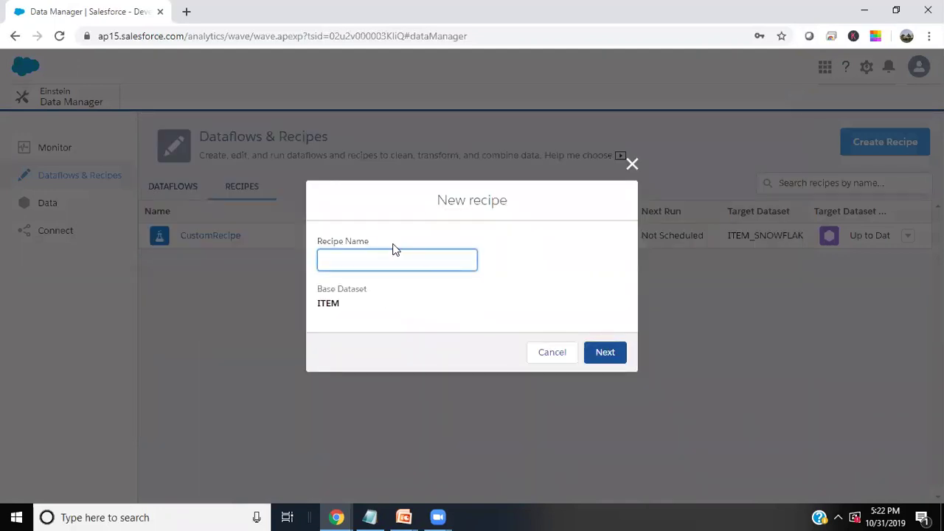
Name the recipe SNOWFLAKE ITEM RECIPE and open its data preview
type("BIS")
type("P ITEM")
key("BackSpace")
key("BackSpace")
key("BackSpace")
key("BackSpace")
type("SNOWFLAKE ITEM RECIPE")
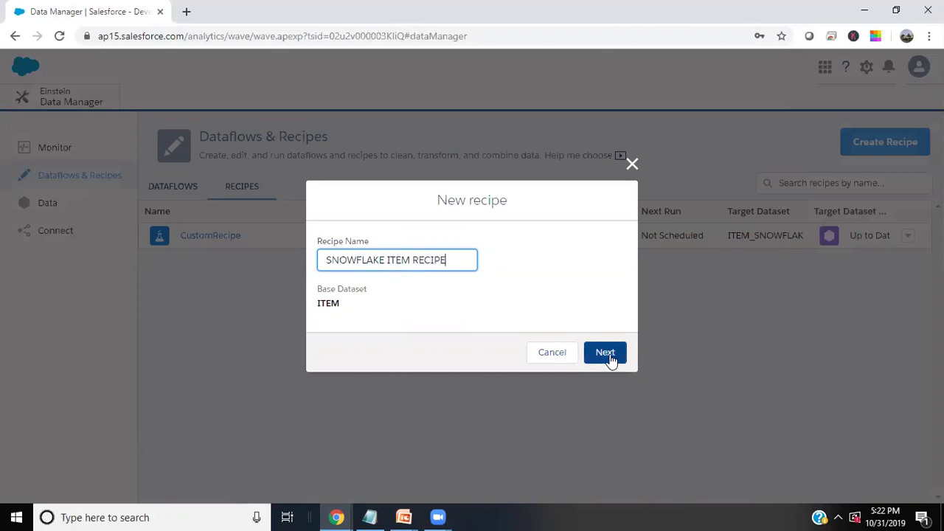
left_click(610, 358)
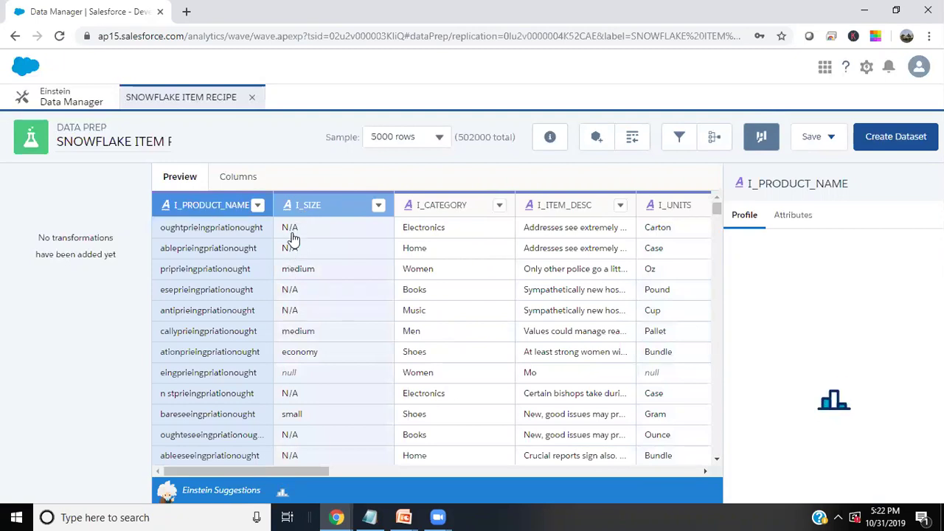
Open the recipe filters and try the I_SIZE and I_CATEGORY fields
left_click(678, 136)
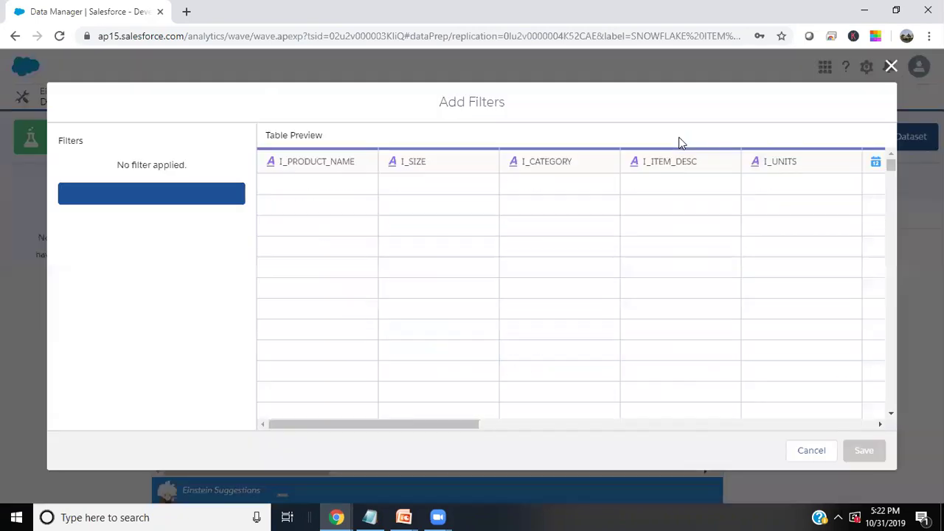
left_click(200, 194)
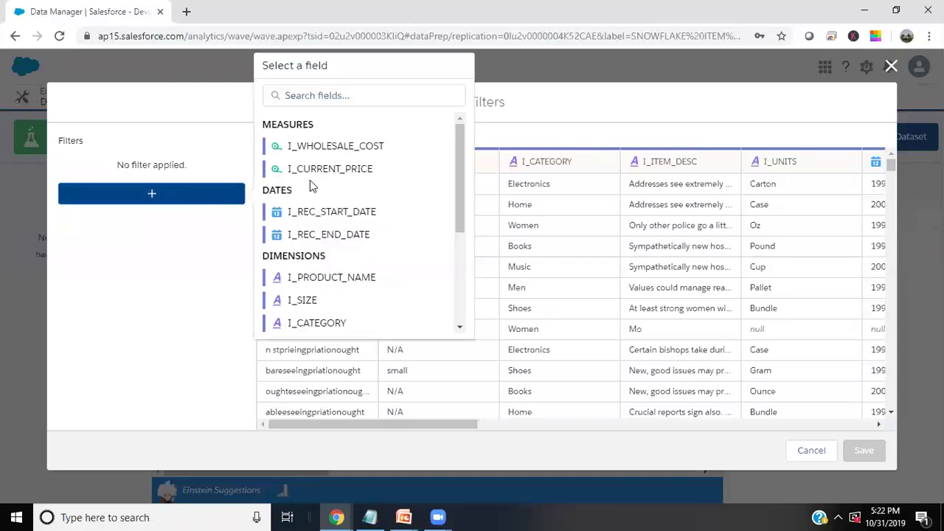
scroll(327, 238, "down", 2)
left_click(310, 235)
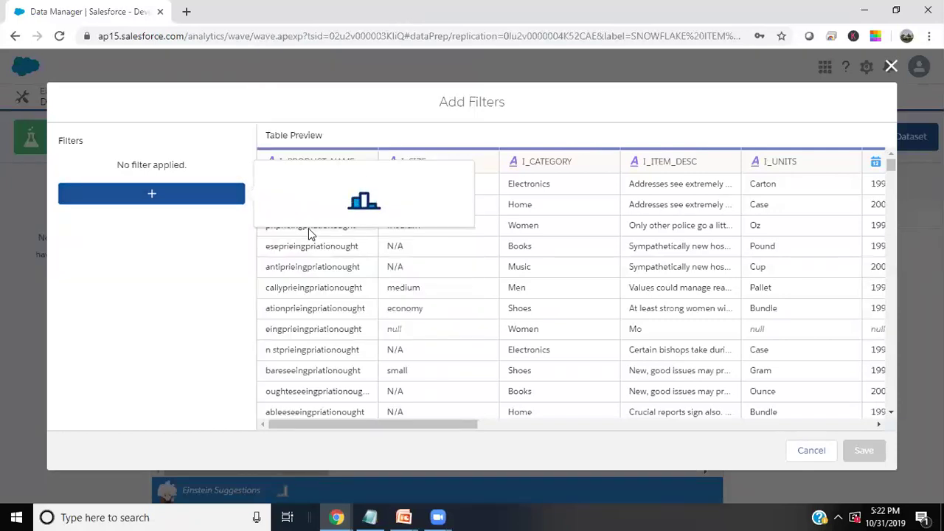
key("Escape")
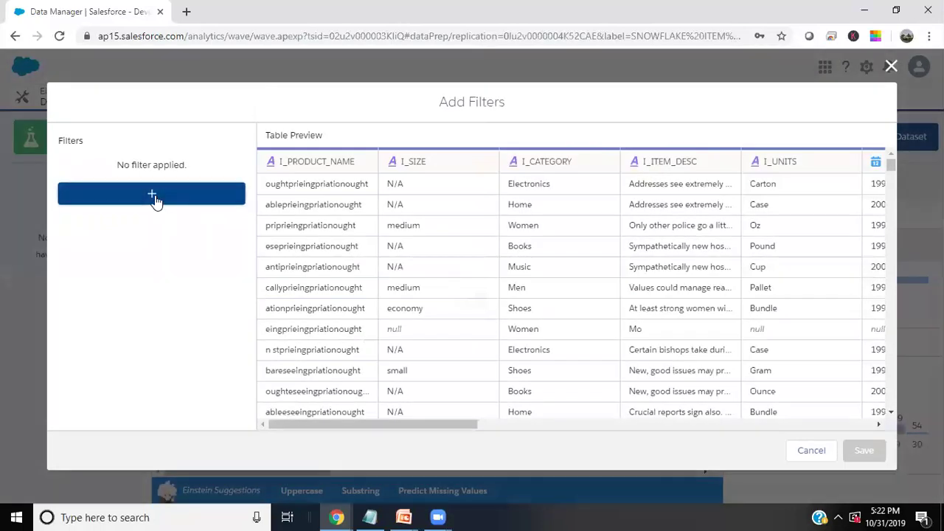
left_click(153, 197)
left_click(313, 325)
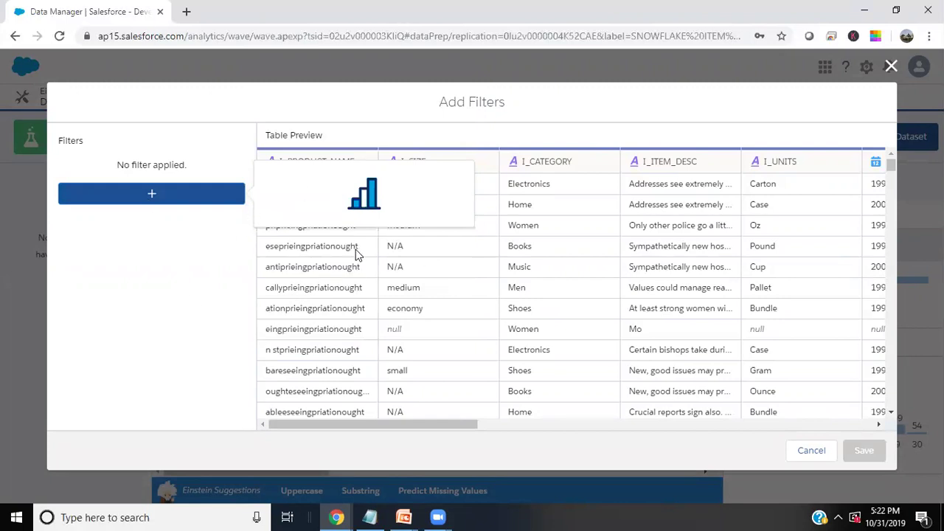
Add an I_SIZE 'does not equal' N/A filter and save it to the recipe
left_click(177, 196)
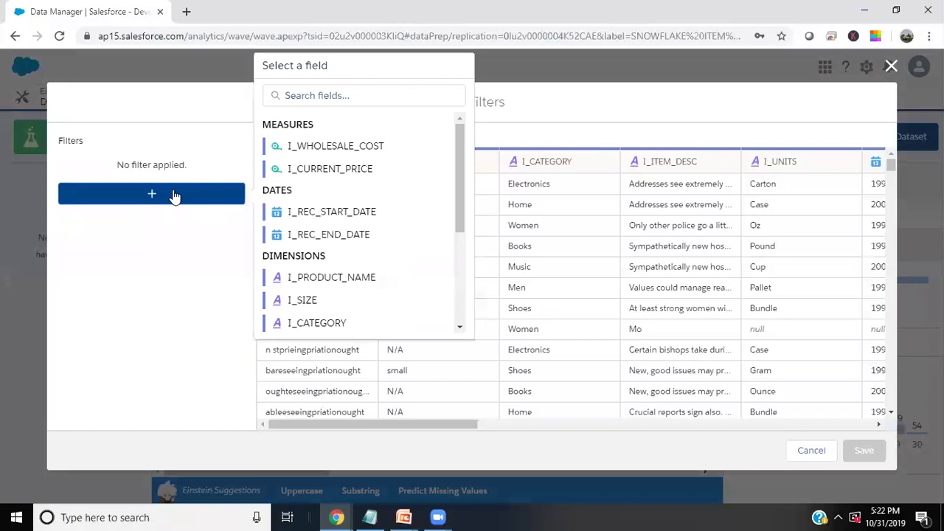
left_click(296, 300)
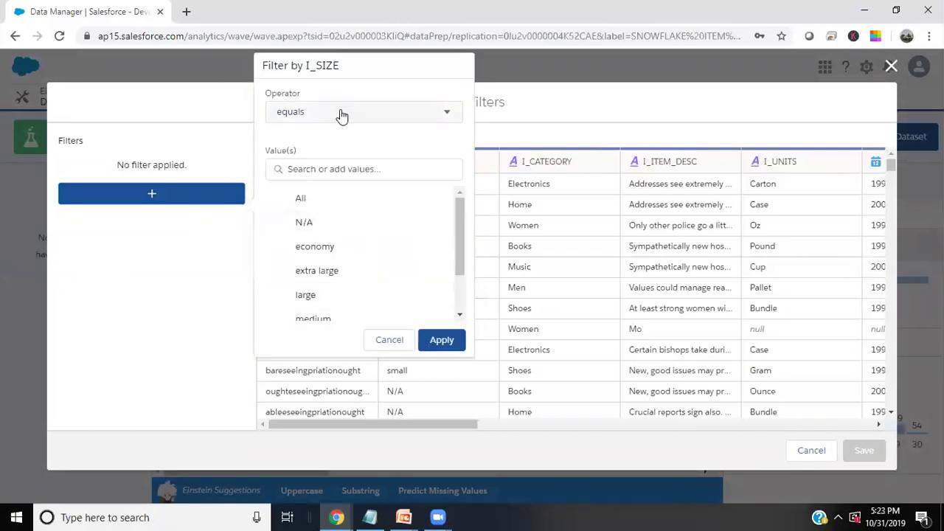
left_click(341, 115)
left_click(312, 160)
left_click(303, 222)
left_click(445, 339)
scroll(442, 325, "down", 2)
scroll(430, 247, "down", 5)
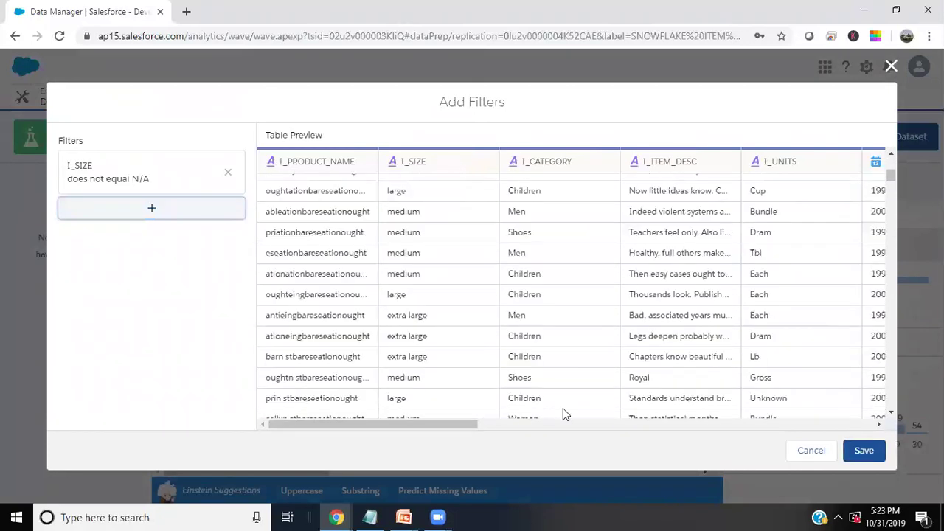
key("Return")
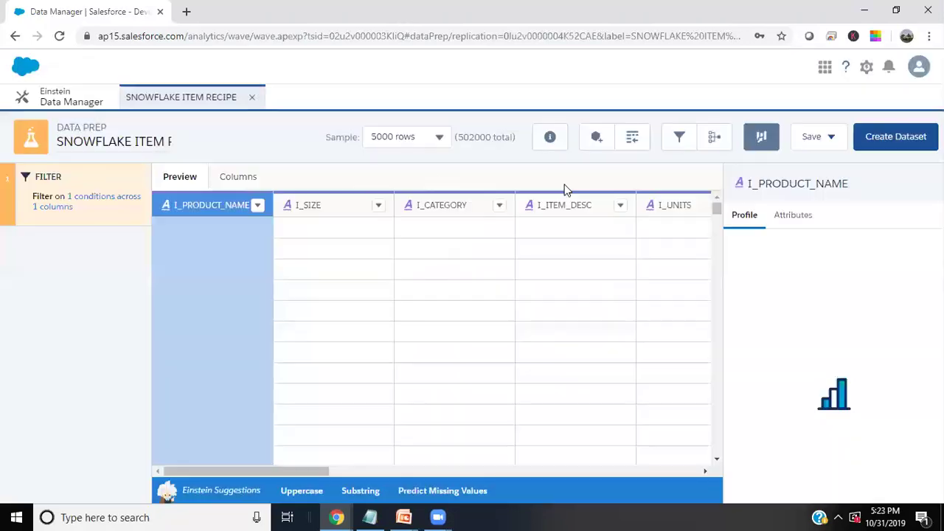
Create the SNOWFLAKE ITEM RECIPE dataset in My Private App and run it this time only
left_click(894, 137)
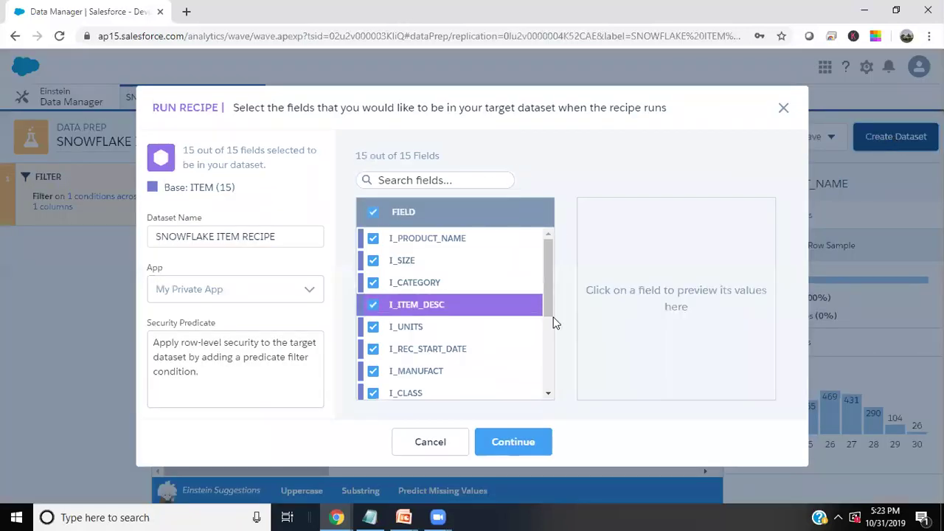
left_click(229, 296)
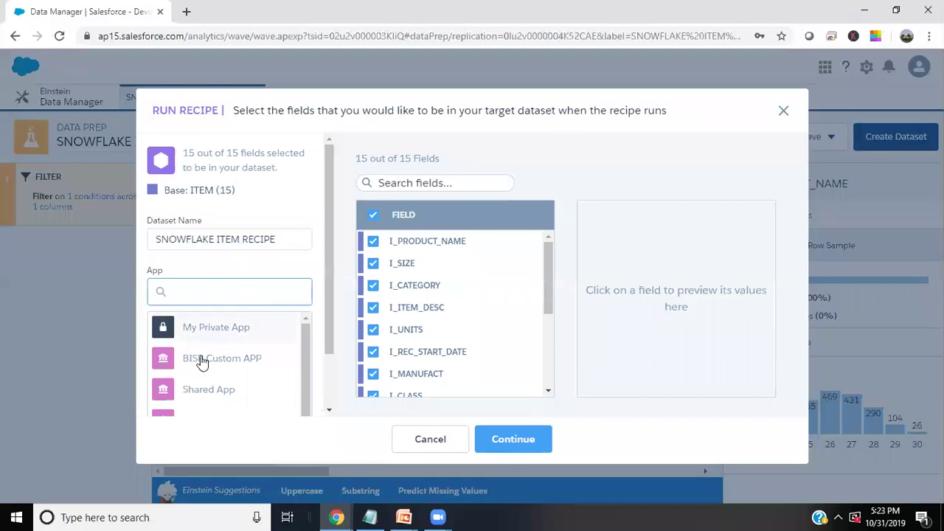
left_click(199, 358)
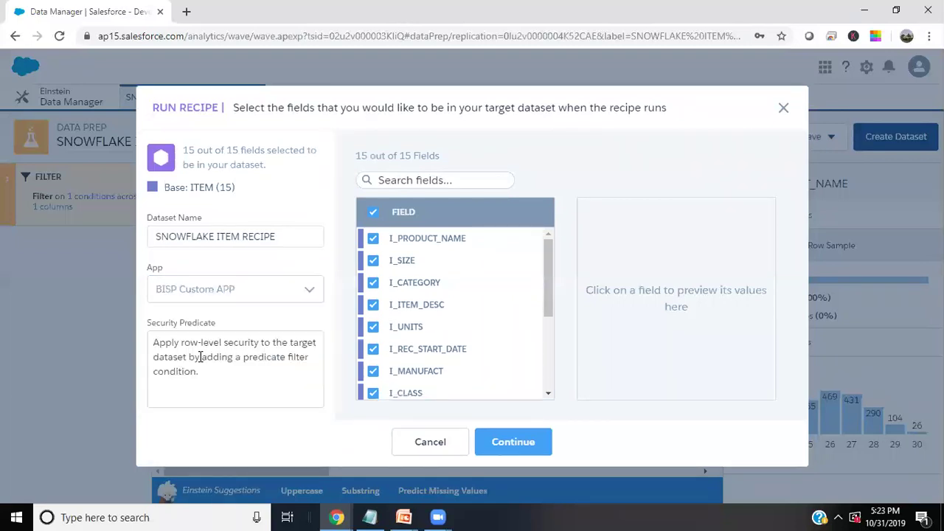
left_click(225, 298)
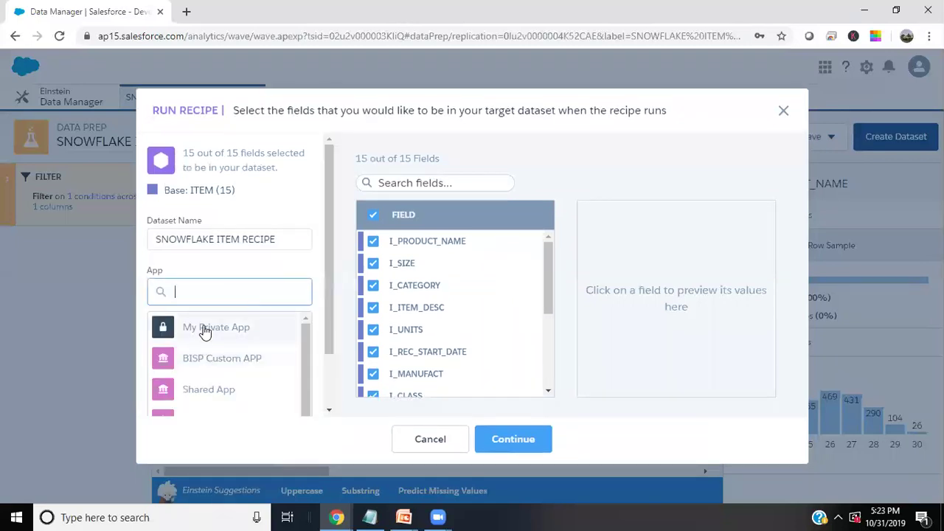
left_click(204, 327)
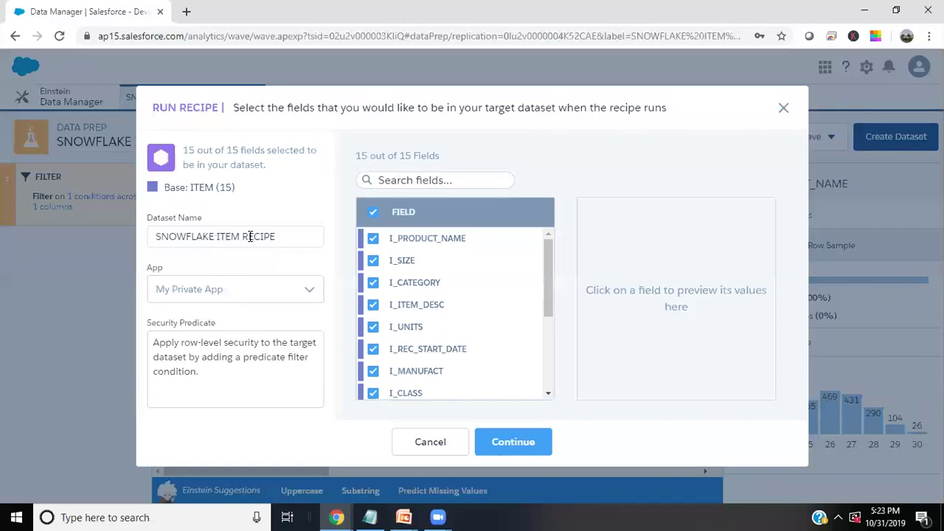
left_click_drag(240, 236, 281, 236)
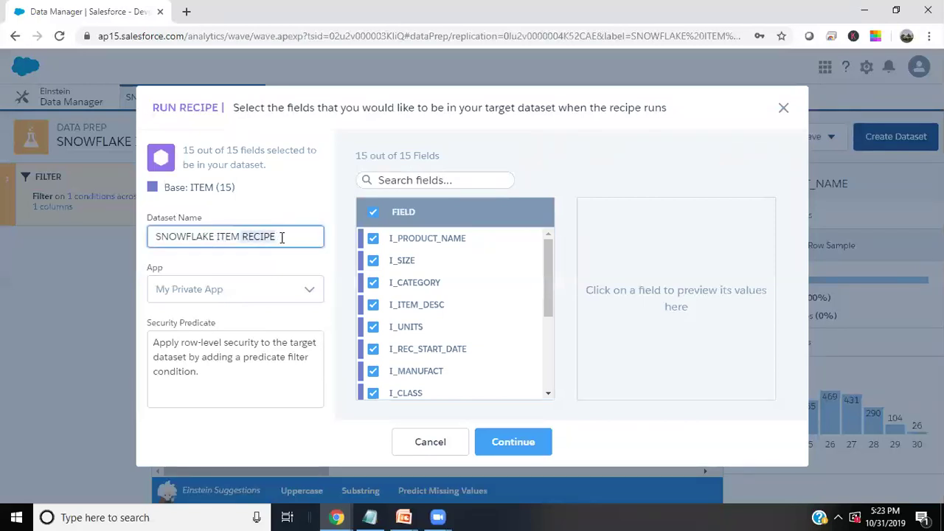
left_click(287, 233)
left_click_drag(288, 233, 149, 225)
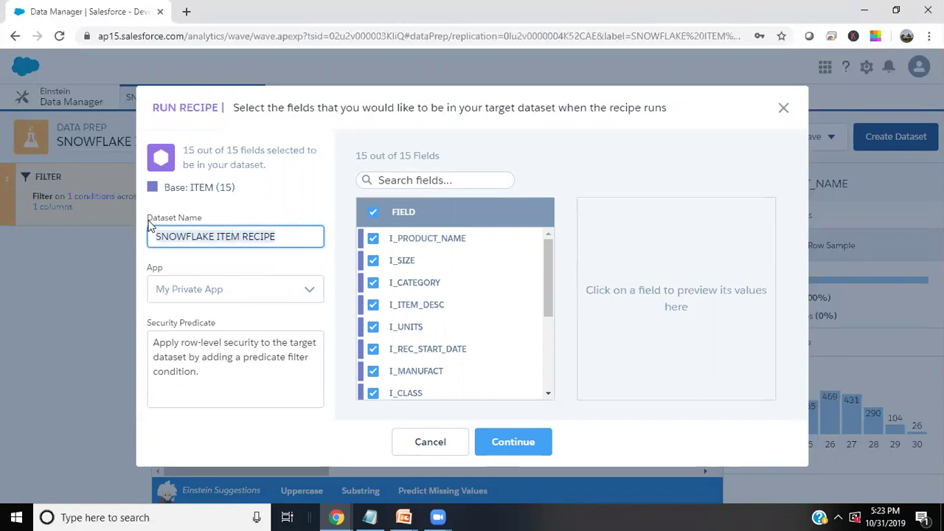
left_click(520, 442)
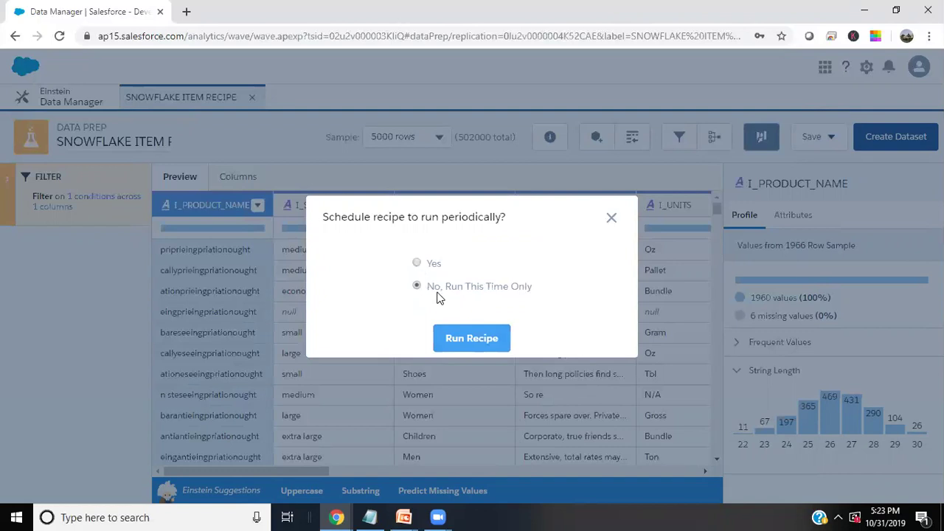
left_click(463, 339)
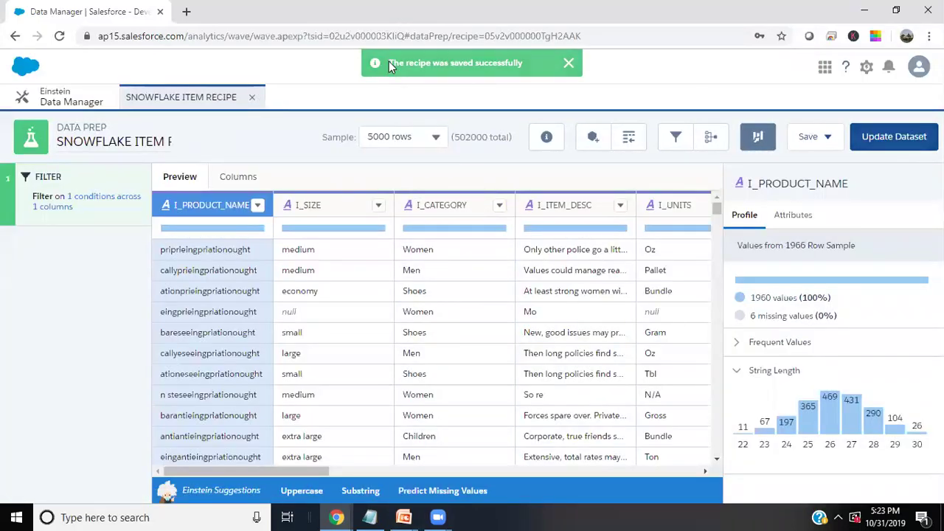
Open the Data Manager job monitor and expand the running SNOWFLAKE ITEM RECIPE job
left_click(78, 106)
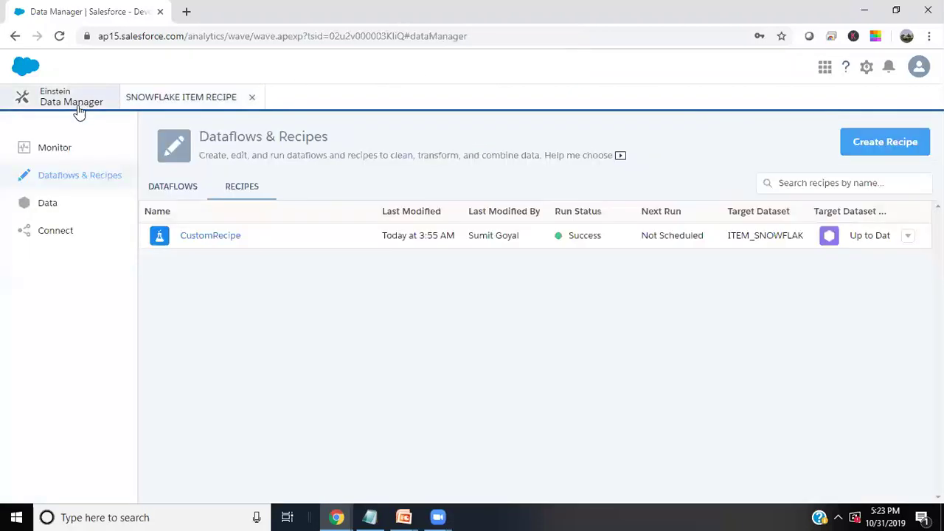
left_click(49, 153)
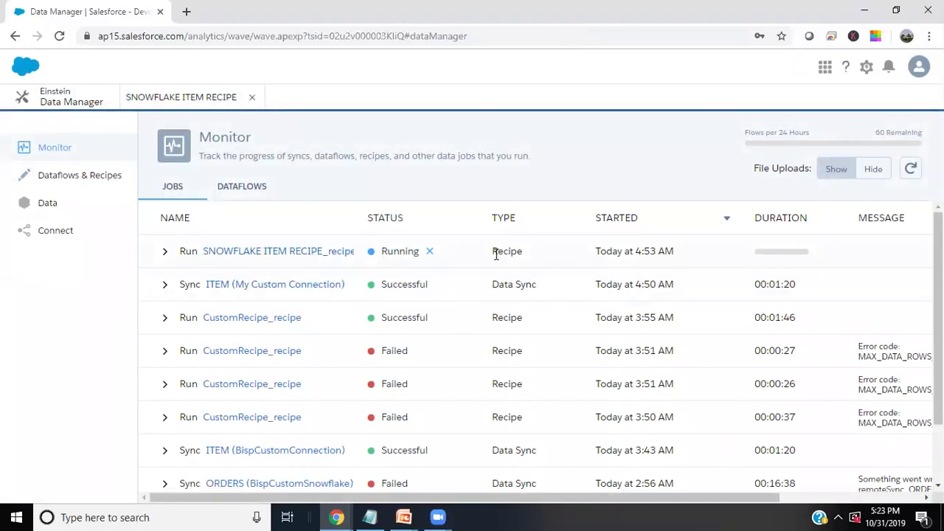
left_click_drag(494, 251, 521, 252)
left_click(630, 515)
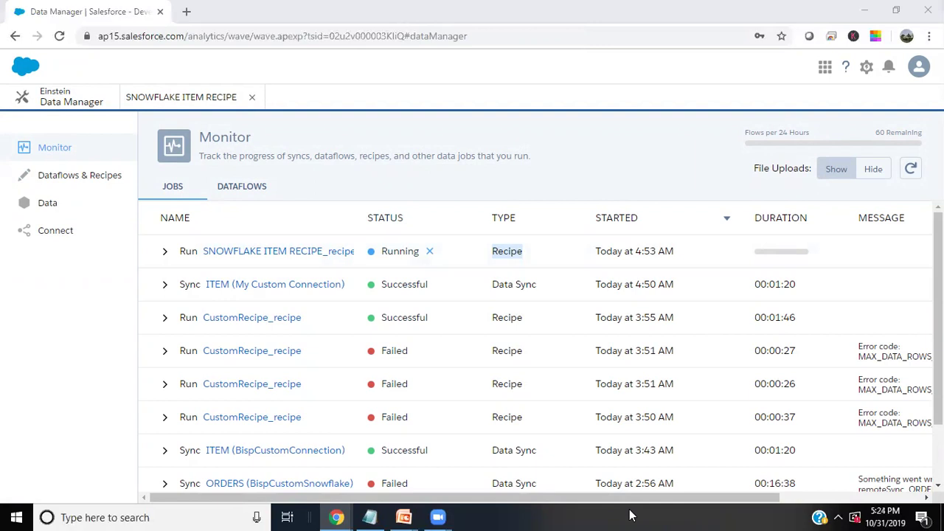
left_click(680, 233)
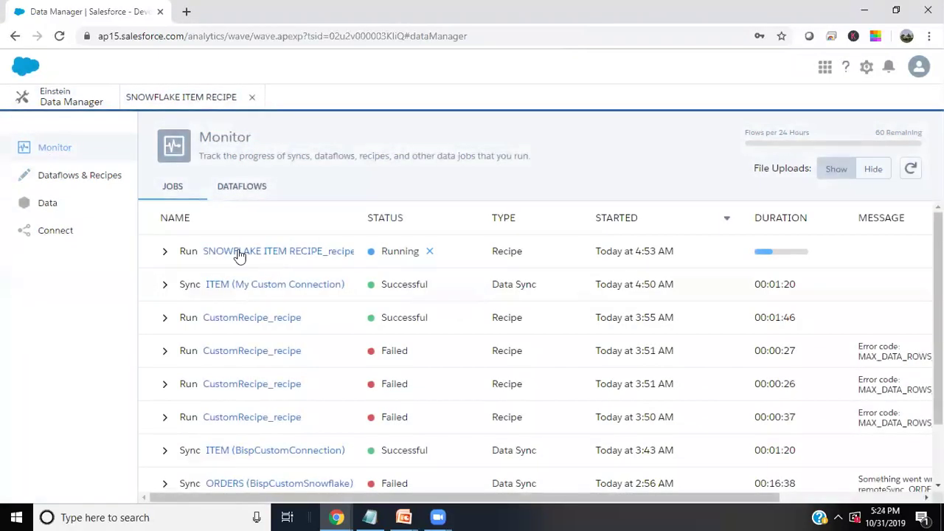
left_click(165, 252)
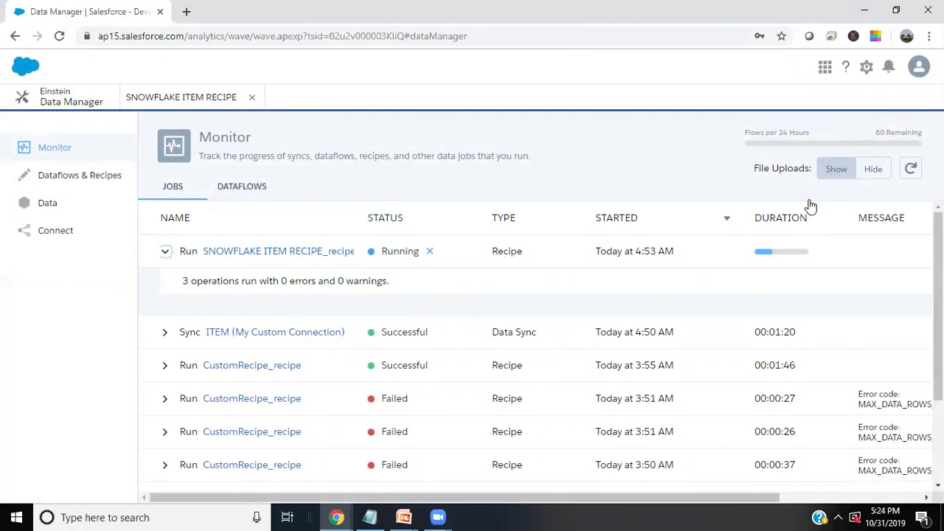
Keep refreshing the jobs list until the recipe run shows Failed after 00:01:36
left_click(914, 169)
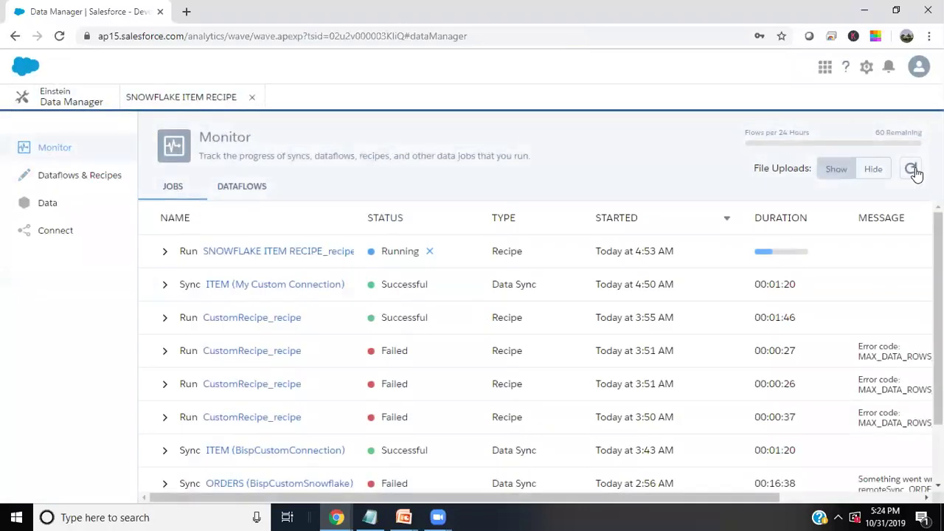
left_click(914, 169)
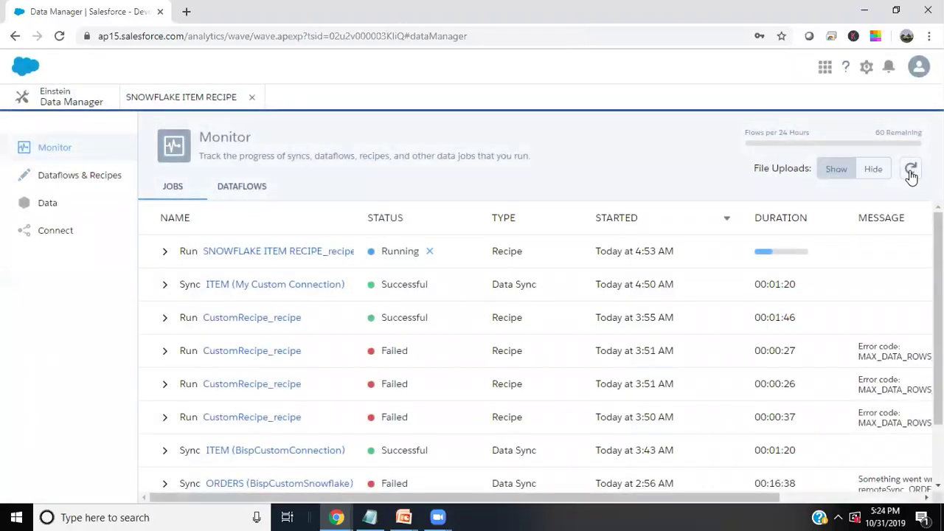
left_click(912, 171)
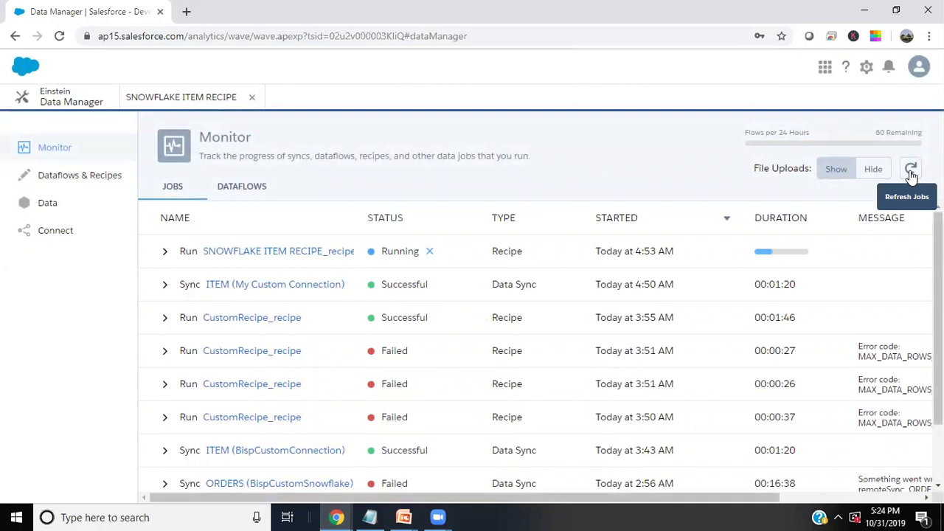
left_click(911, 172)
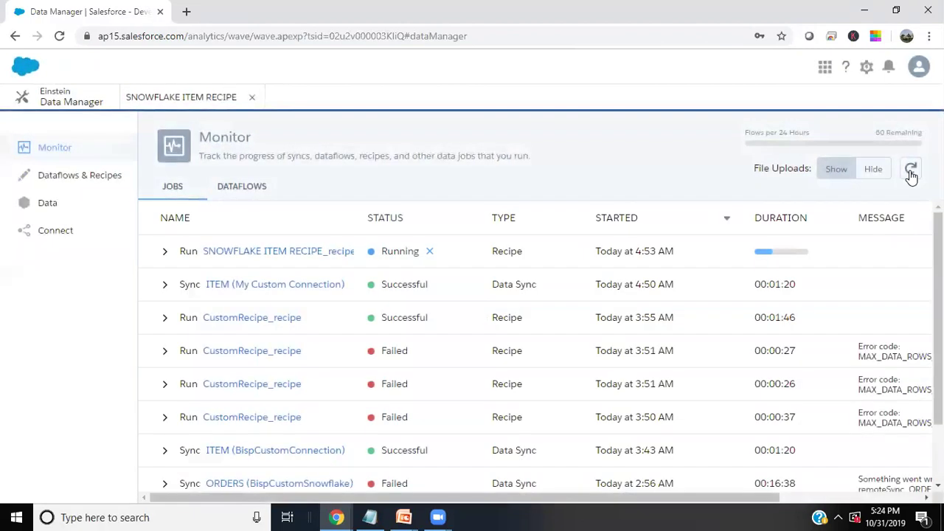
left_click(911, 171)
left_click(911, 173)
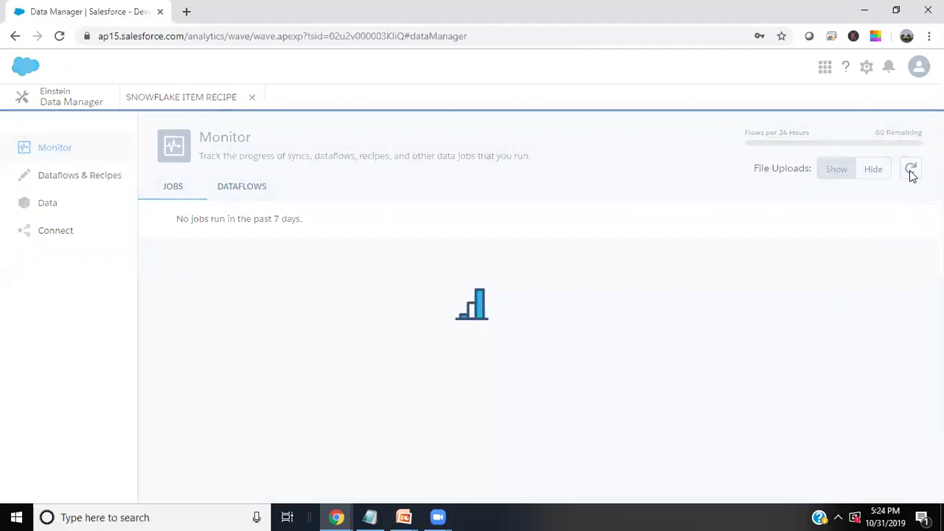
left_click(911, 172)
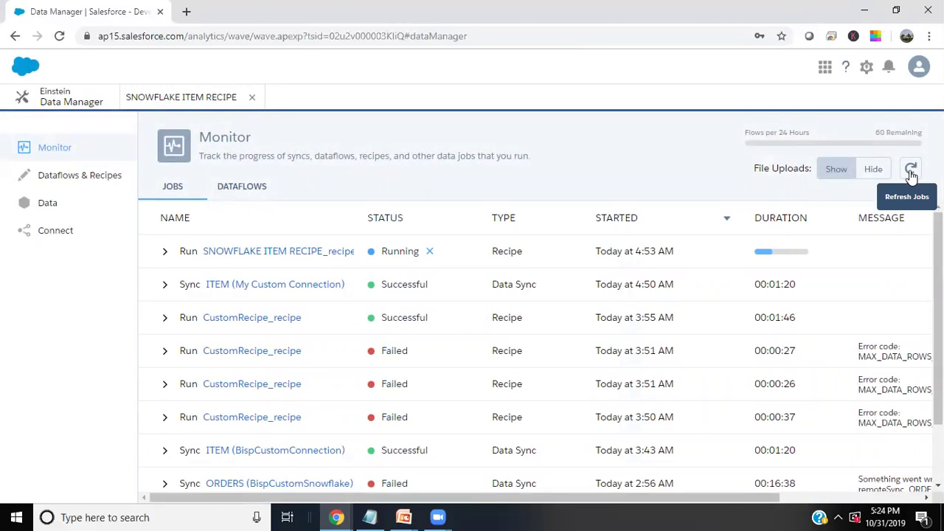
left_click(912, 174)
left_click(912, 174)
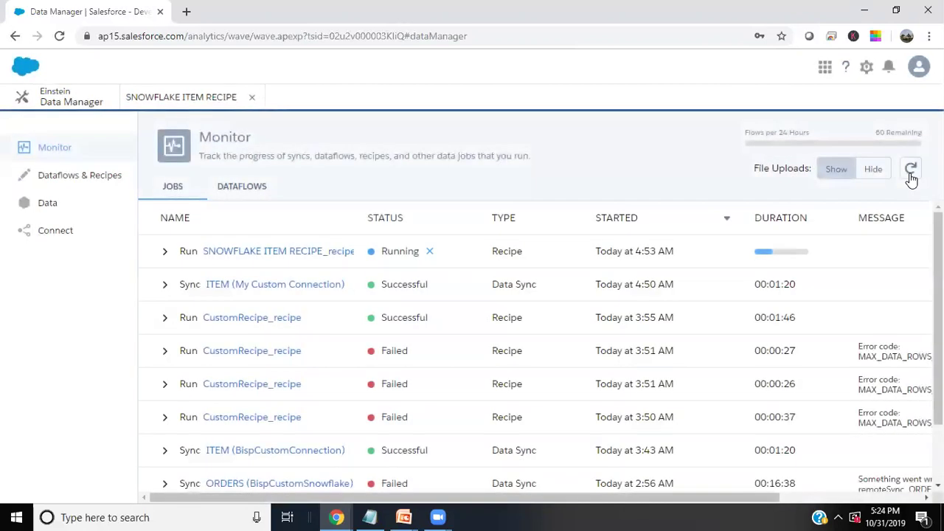
left_click(912, 174)
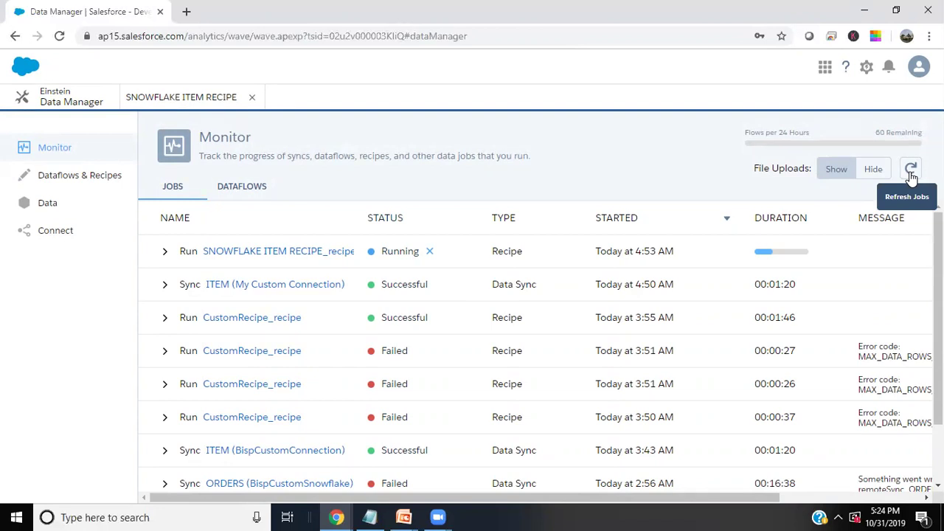
left_click(911, 173)
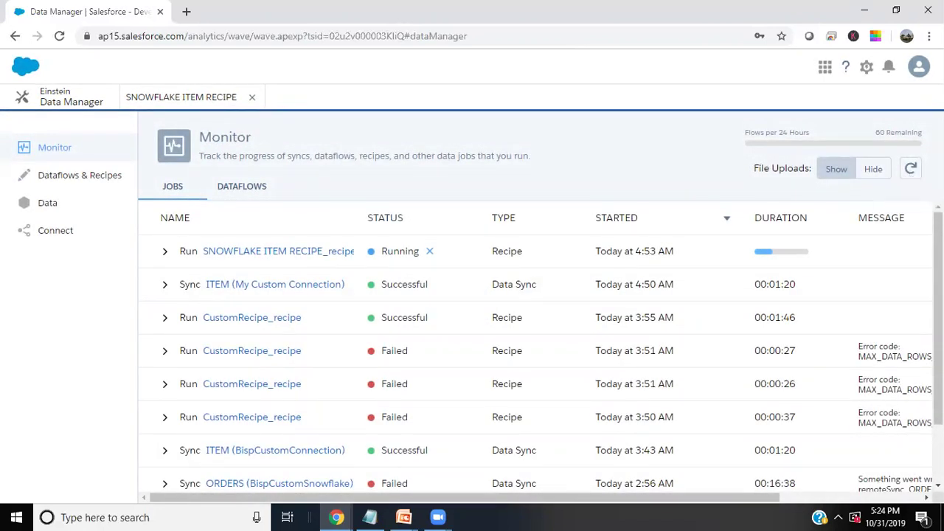
left_click(911, 171)
left_click(911, 171)
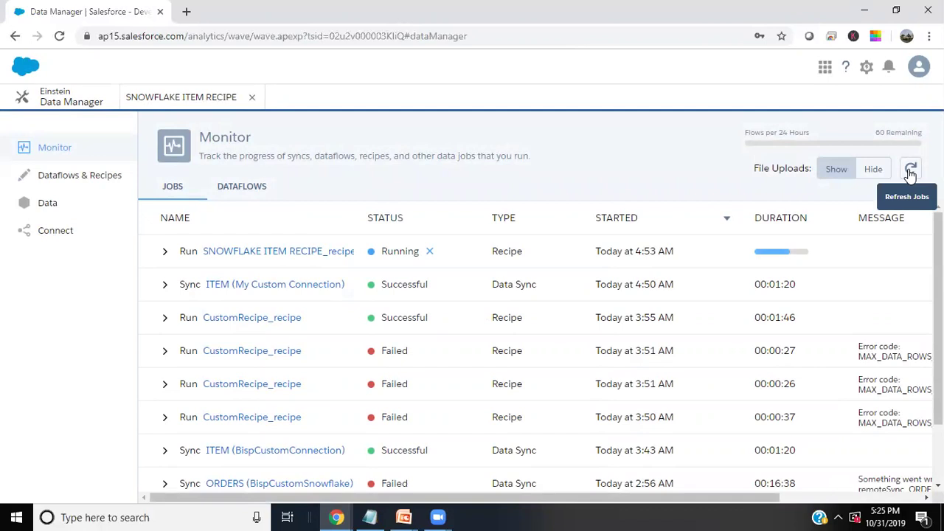
left_click(911, 170)
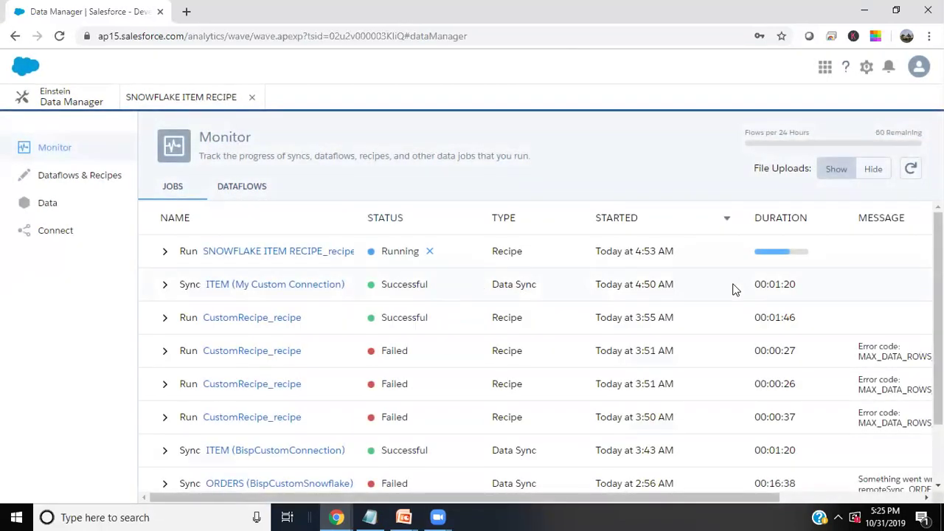
left_click(908, 172)
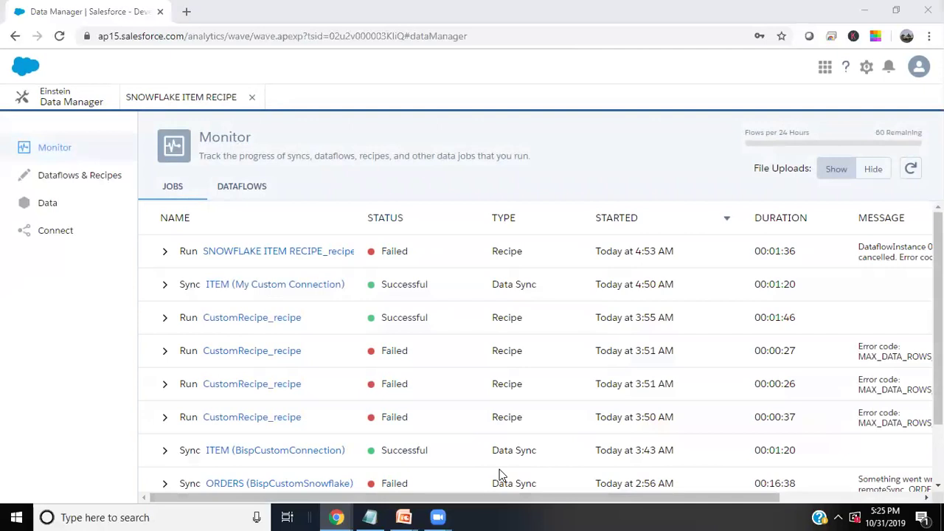
left_click(914, 252)
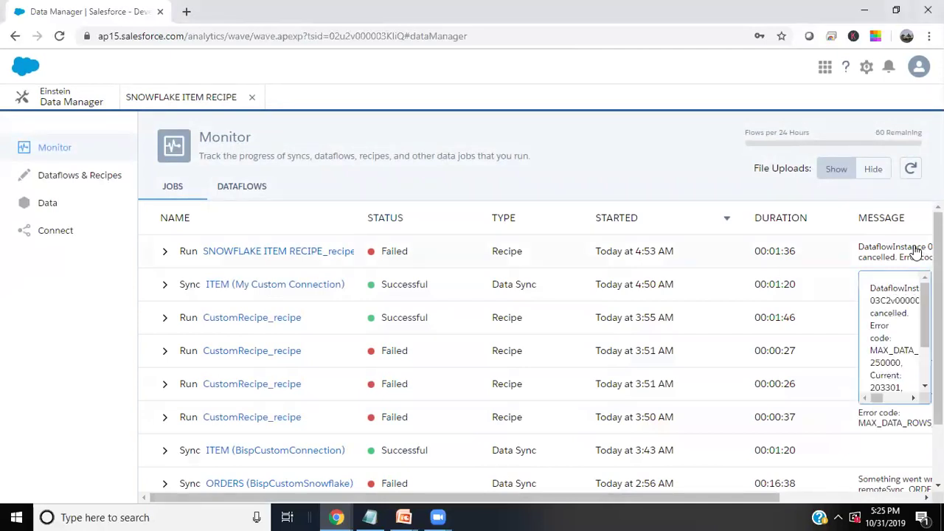
scroll(901, 341, "down", 2)
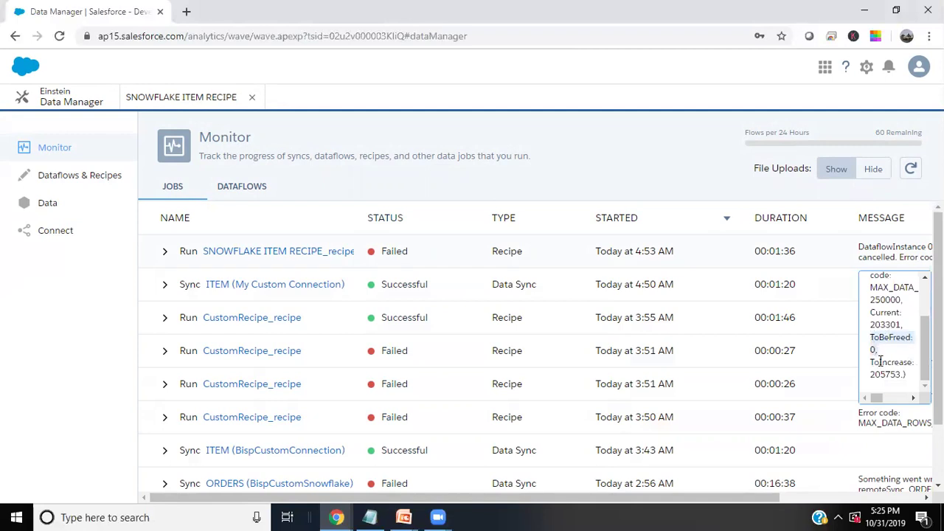
scroll(882, 365, "up", 3)
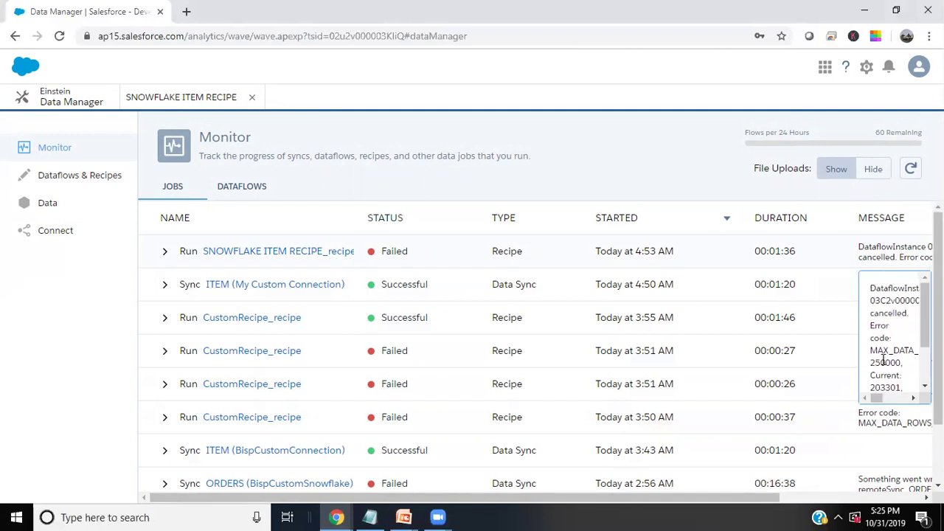
left_click_drag(891, 364, 900, 366)
left_click(872, 363)
scroll(909, 366, "down", 2)
left_click_drag(873, 325, 890, 325)
scroll(890, 336, "up", 2)
left_click(686, 153)
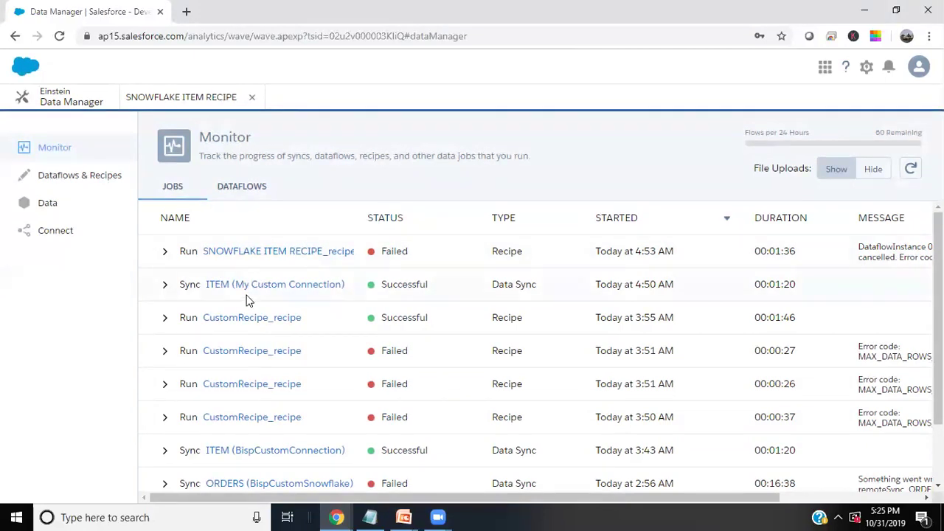
Close the recipe tab and open BISP Custom APP in Analytics Studio
left_click(252, 98)
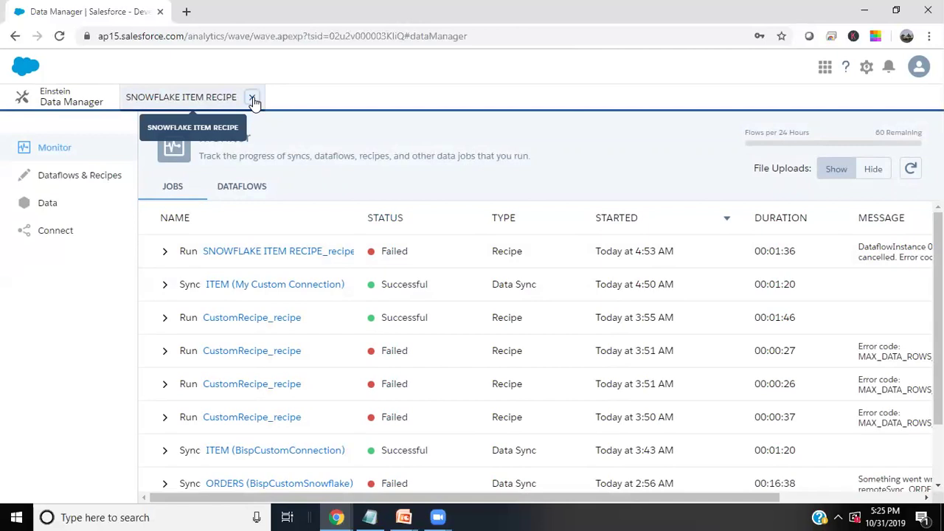
left_click(886, 68)
left_click(887, 68)
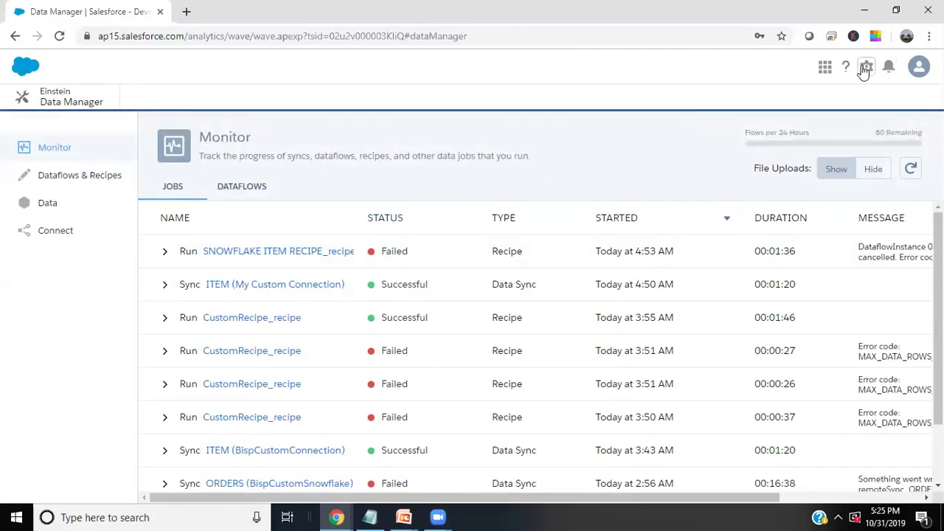
left_click(864, 68)
left_click(849, 153)
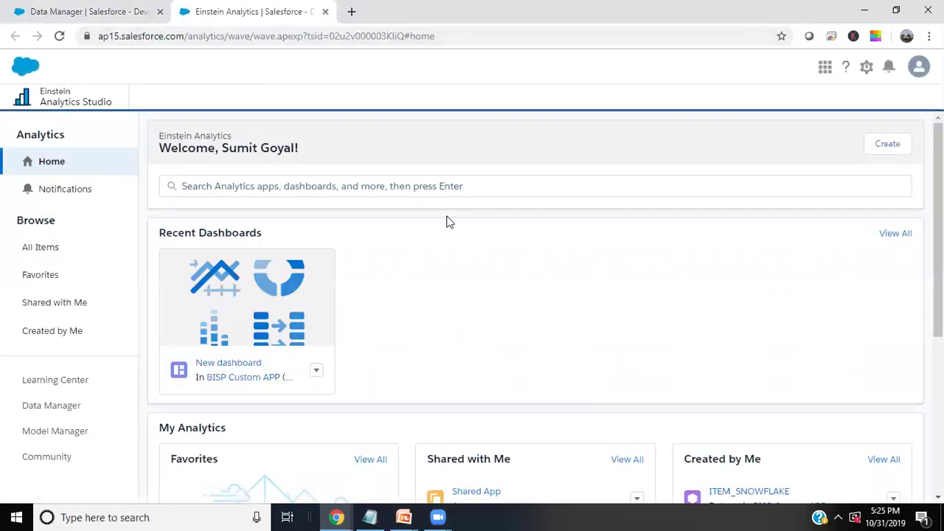
scroll(447, 220, "down", 3)
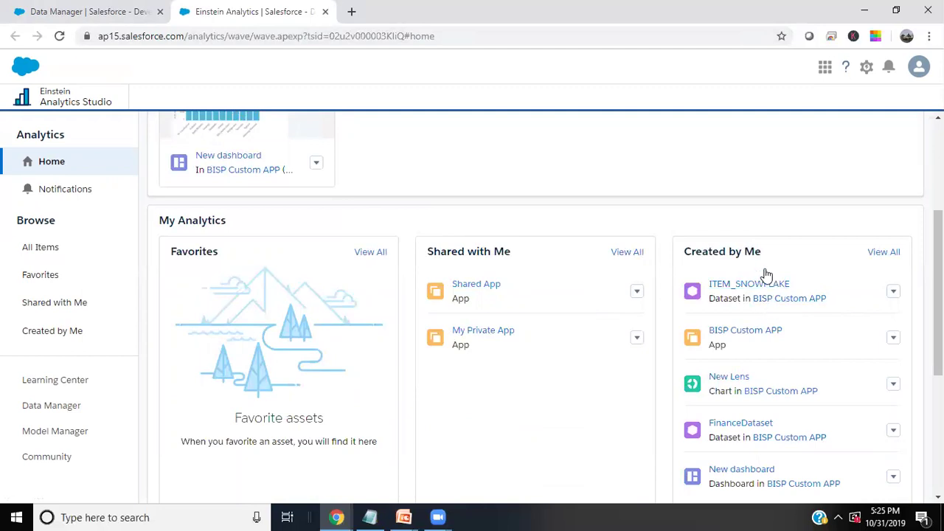
left_click(767, 298)
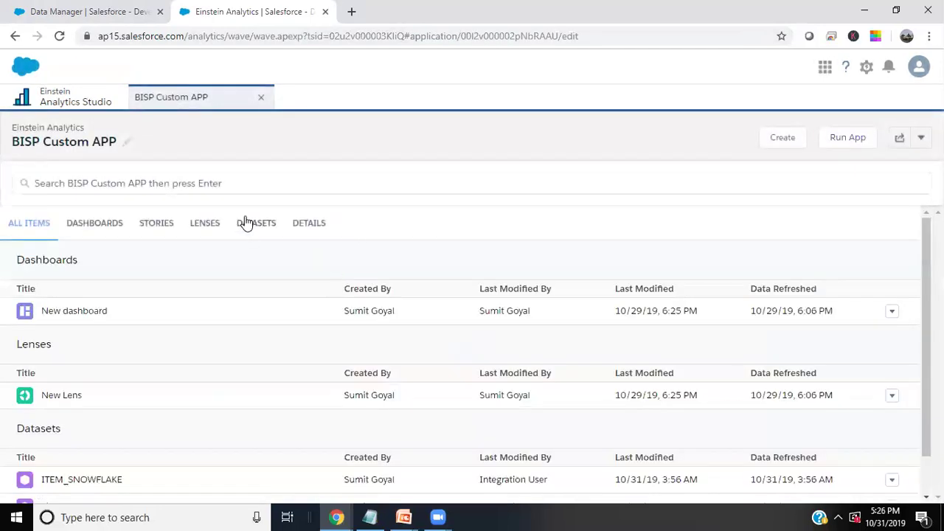
Filter the app to datasets and open ITEM_SNOWFLAKE in a new lens
left_click(249, 227)
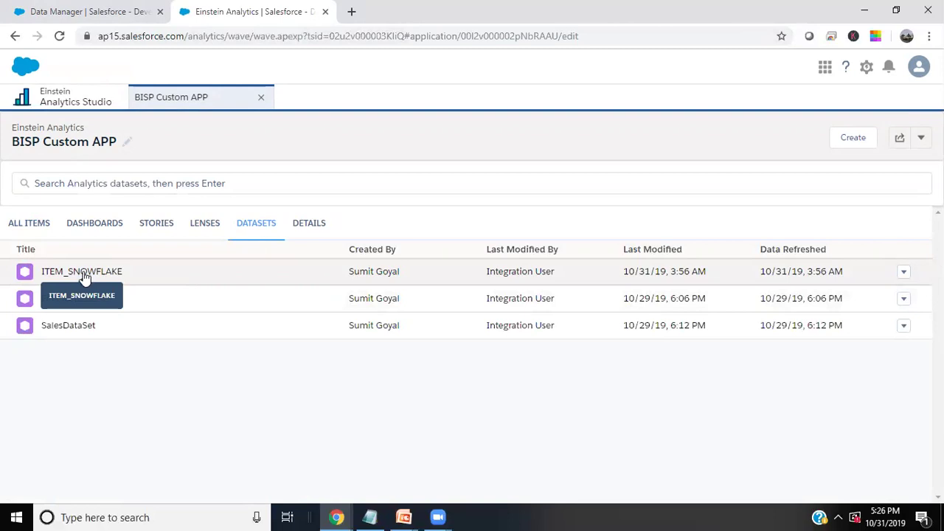
left_click(84, 273)
left_click(91, 12)
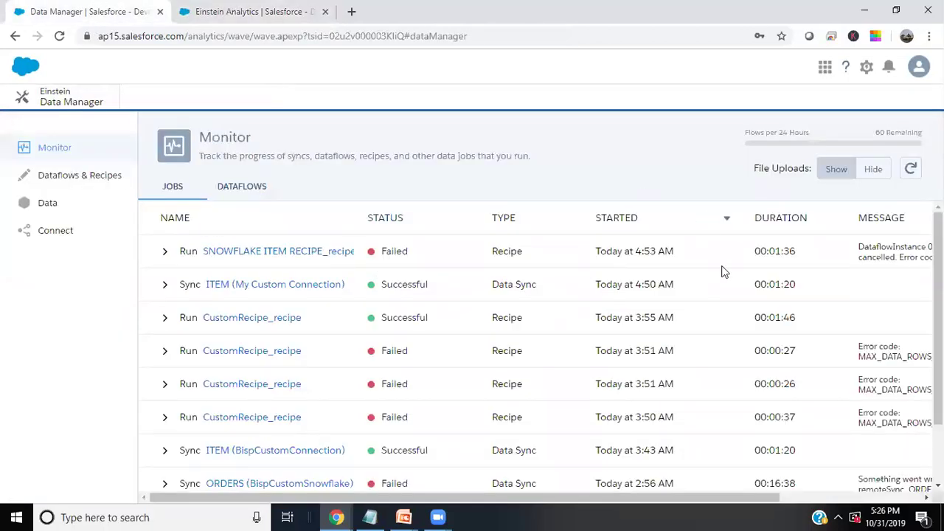
left_click(263, 9)
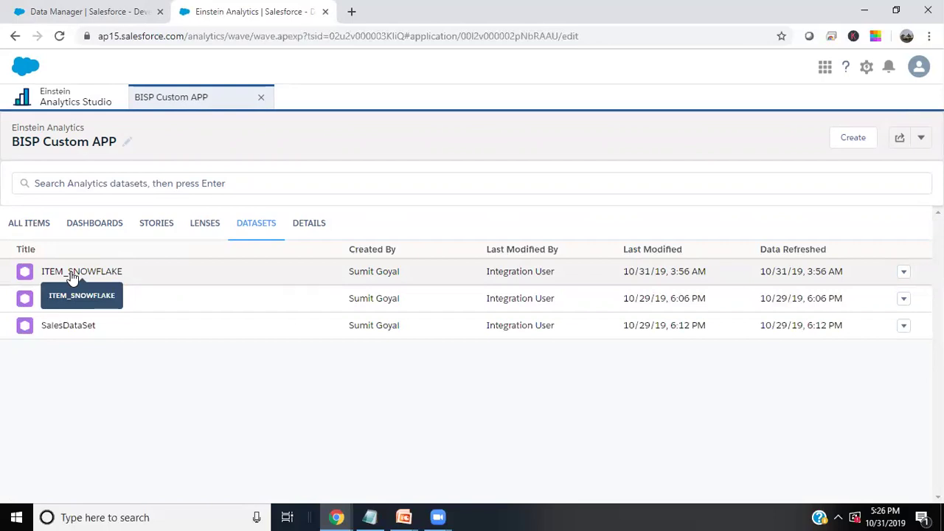
left_click(72, 273)
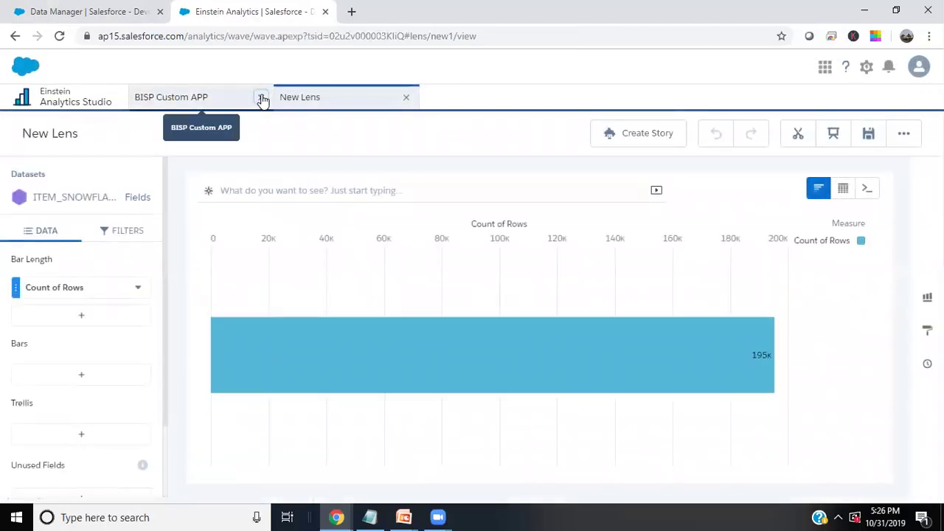
Set bar length to Sum of I_CURRENT_PRICE, first trying I_UNITS as the bar grouping
left_click(260, 98)
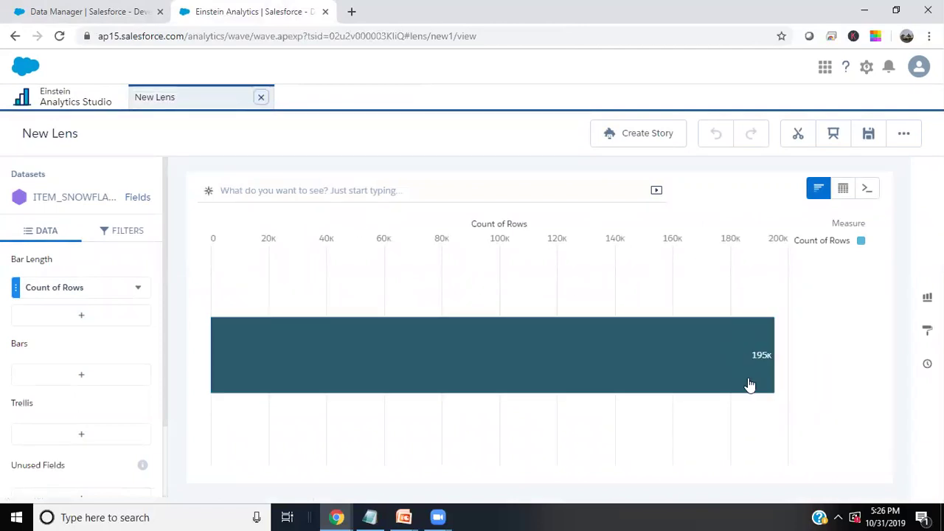
mouse_move(756, 369)
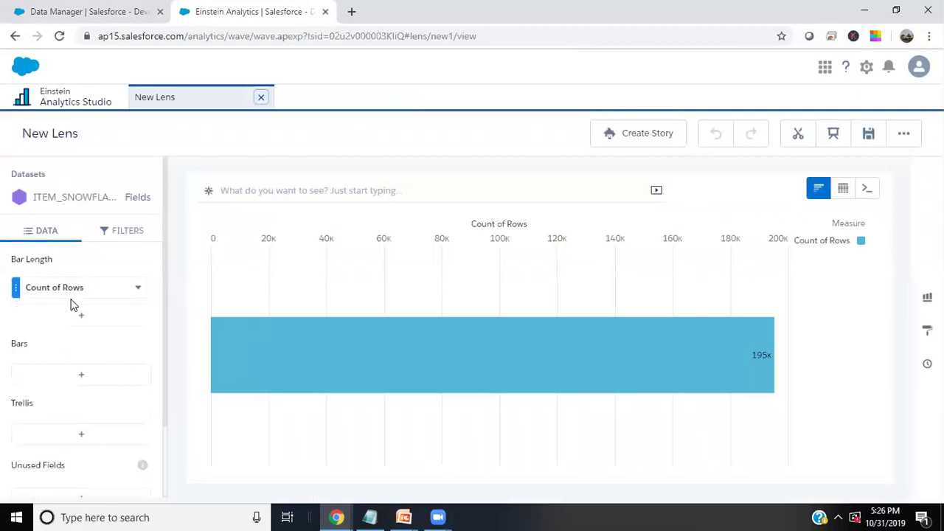
left_click(77, 381)
left_click(65, 295)
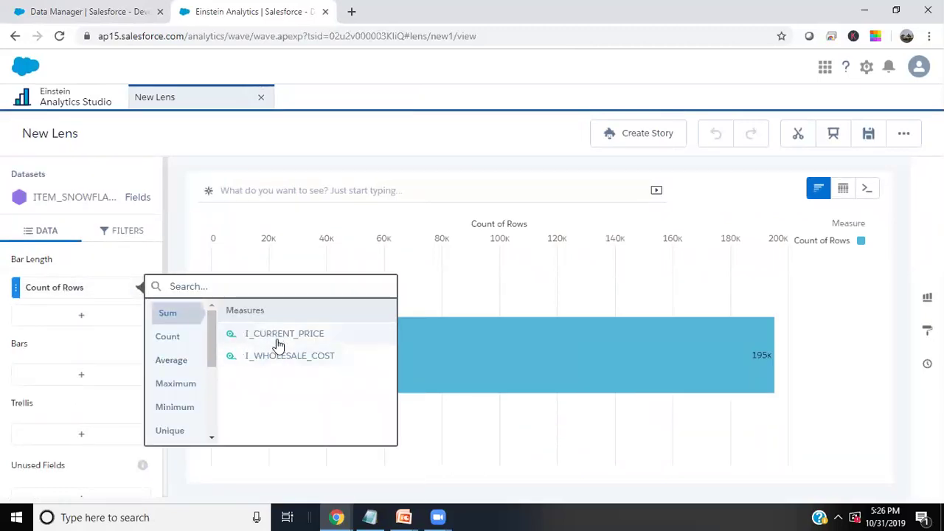
left_click(275, 336)
left_click(77, 381)
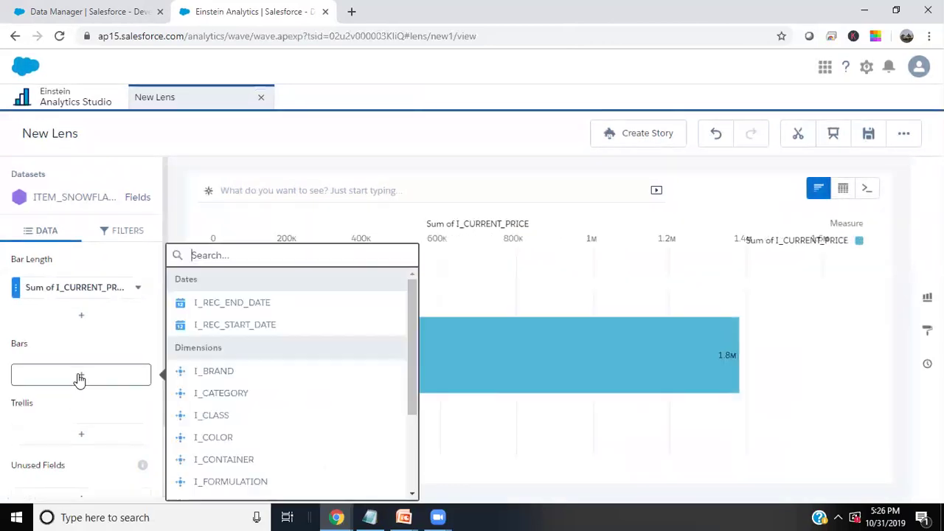
scroll(236, 464, "down", 3)
left_click(214, 488)
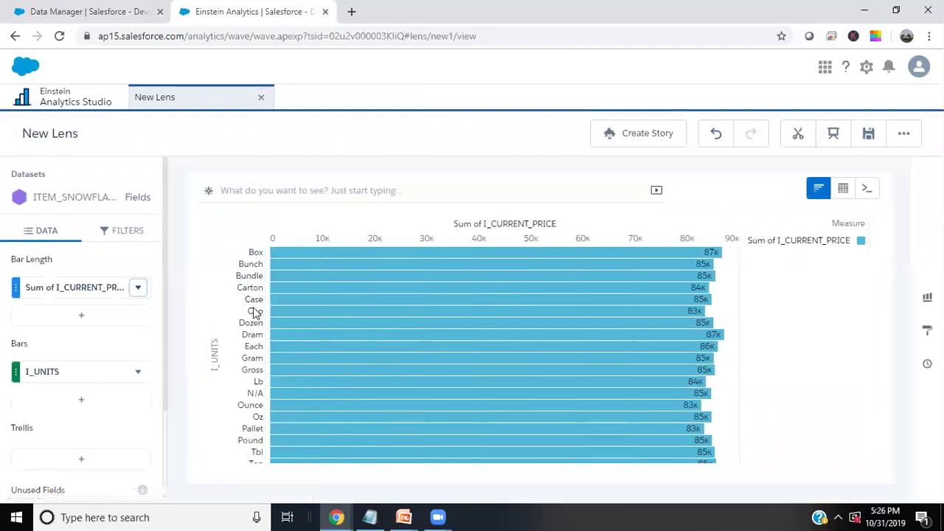
Group bars by I_SIZE, test I_UNITS and I_BRAND sub-groupings, then remove I_BRAND
left_click(78, 375)
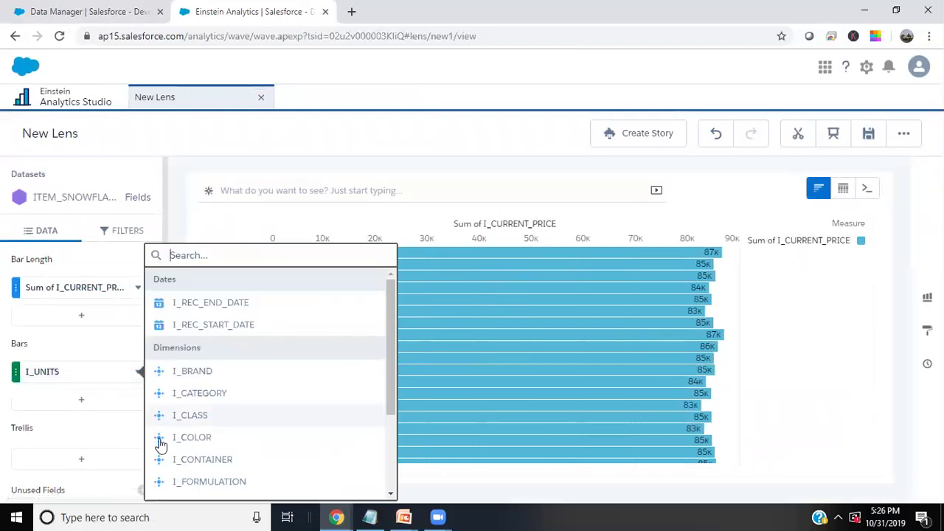
scroll(179, 472, "down", 3)
left_click(184, 468)
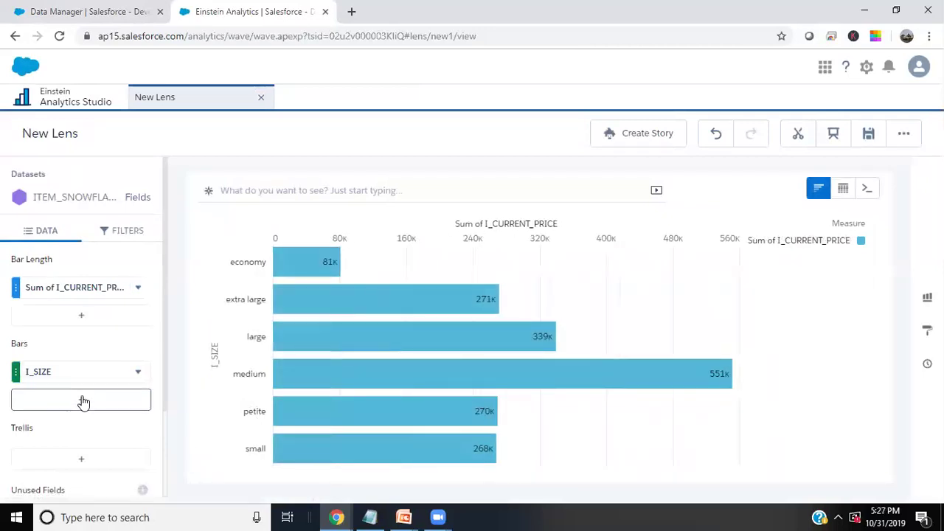
left_click(81, 399)
left_click(213, 489)
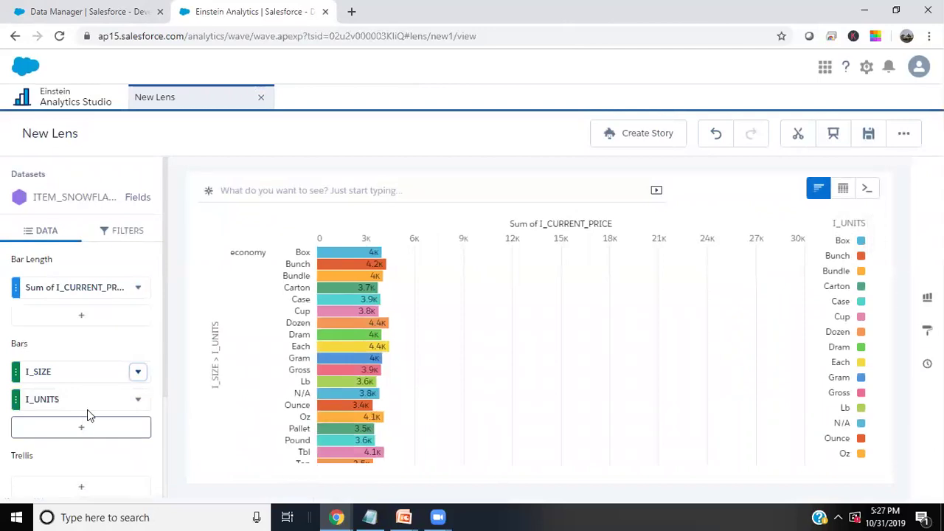
left_click(88, 404)
left_click(187, 376)
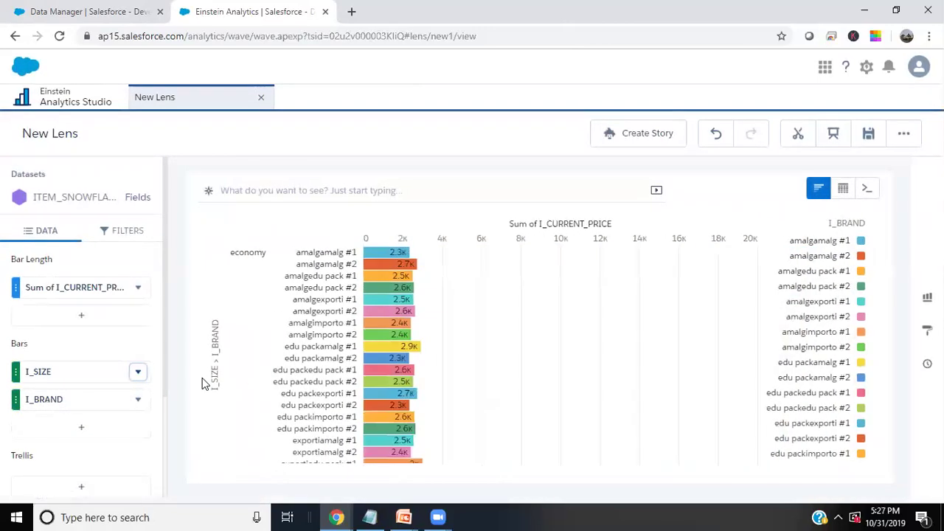
scroll(323, 380, "down", 5)
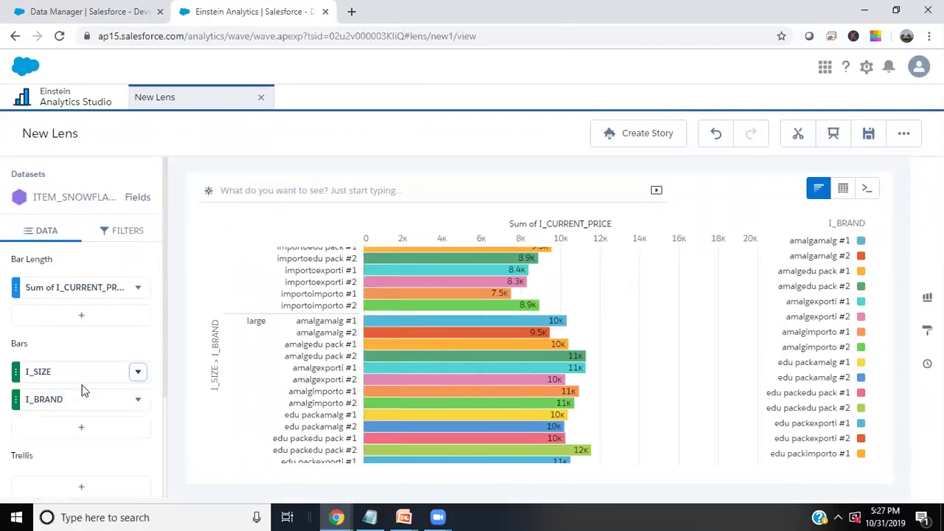
left_click(140, 401)
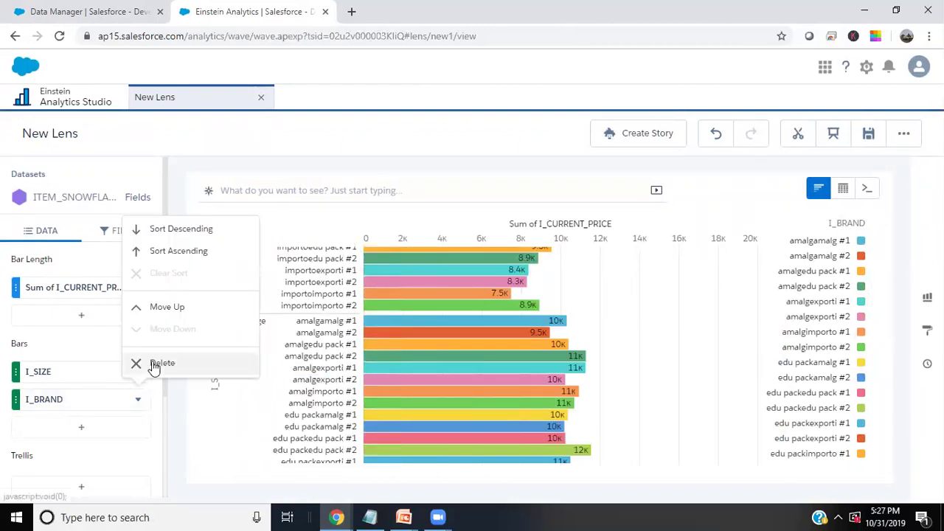
left_click(151, 363)
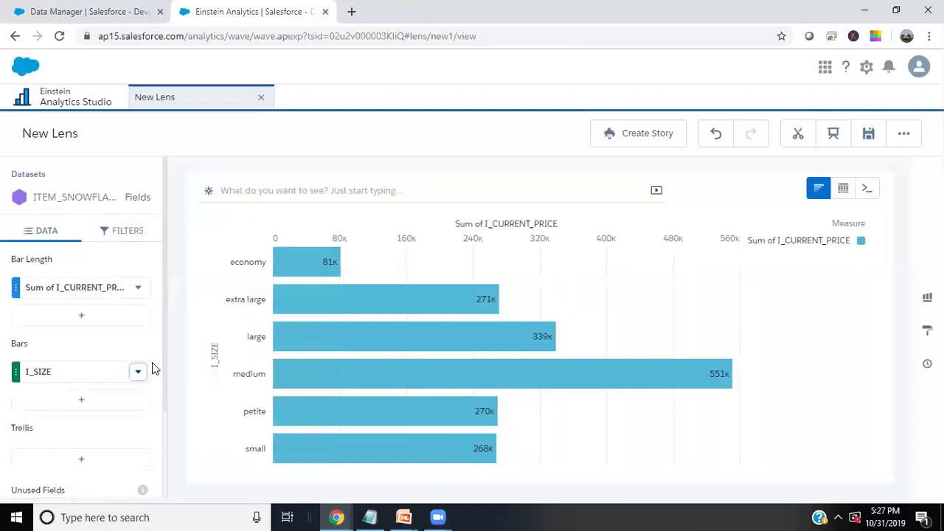